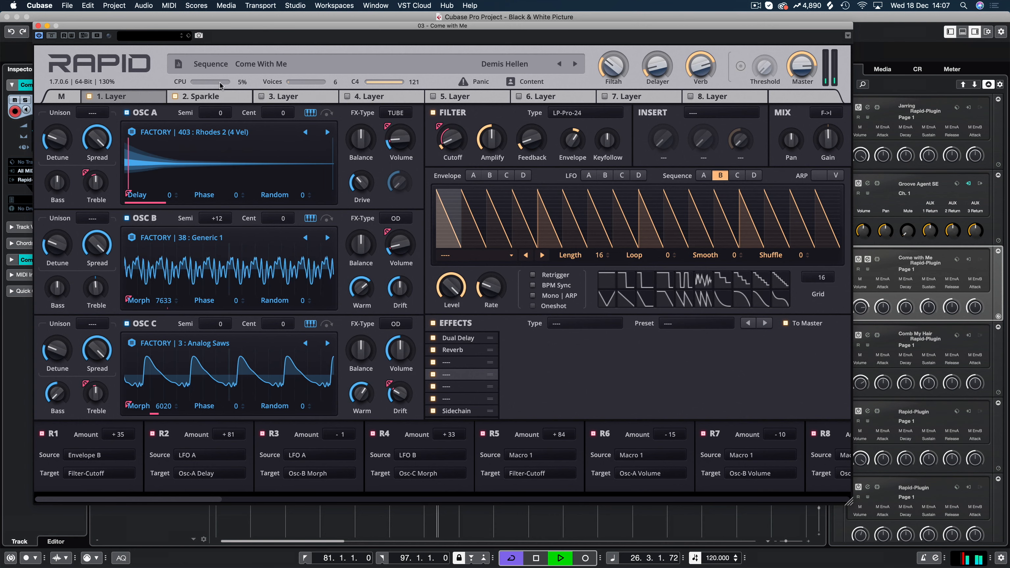
Step: Examine the synth's graphics options for renderer and frame rate
click(138, 64)
mouse_move(85, 128)
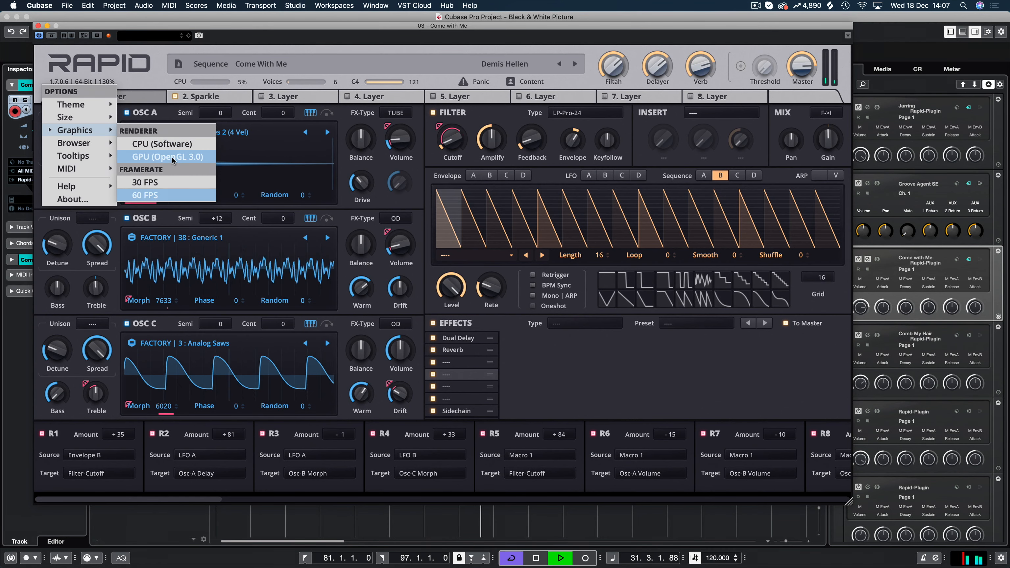
click(435, 84)
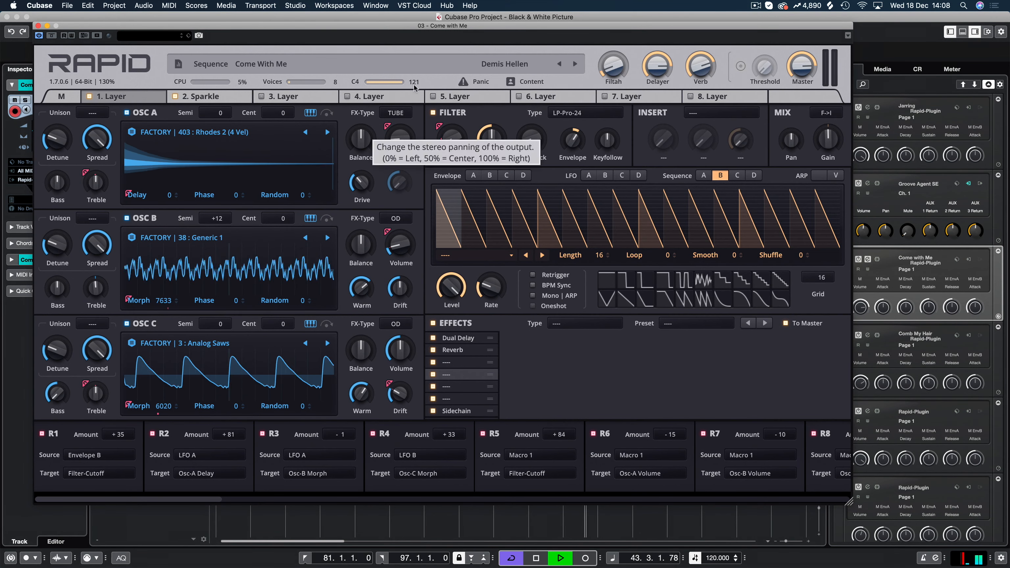
Step: Review layer 1's arpeggiator pattern and its C and D sequences, and stop playback
click(820, 176)
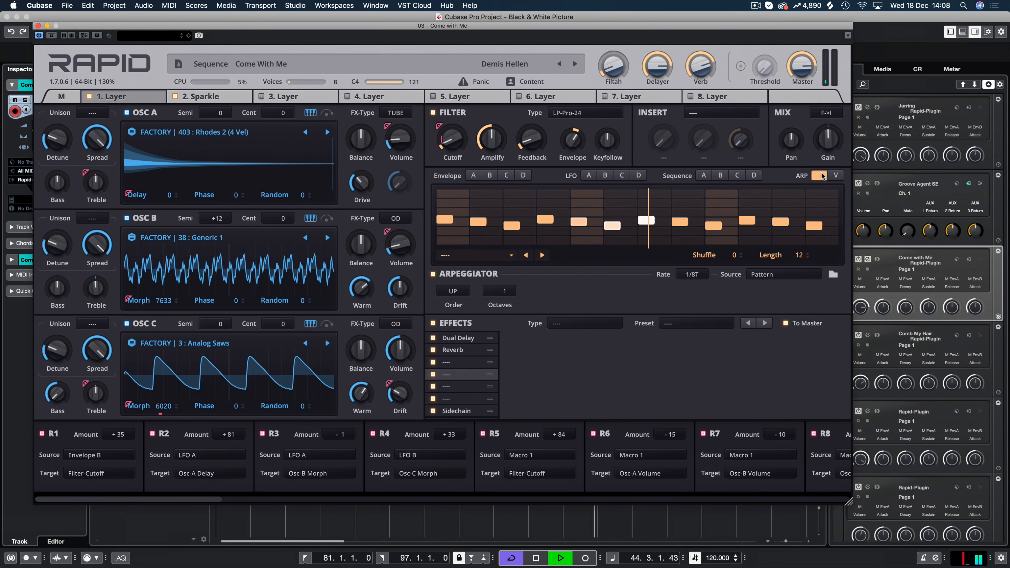
click(753, 175)
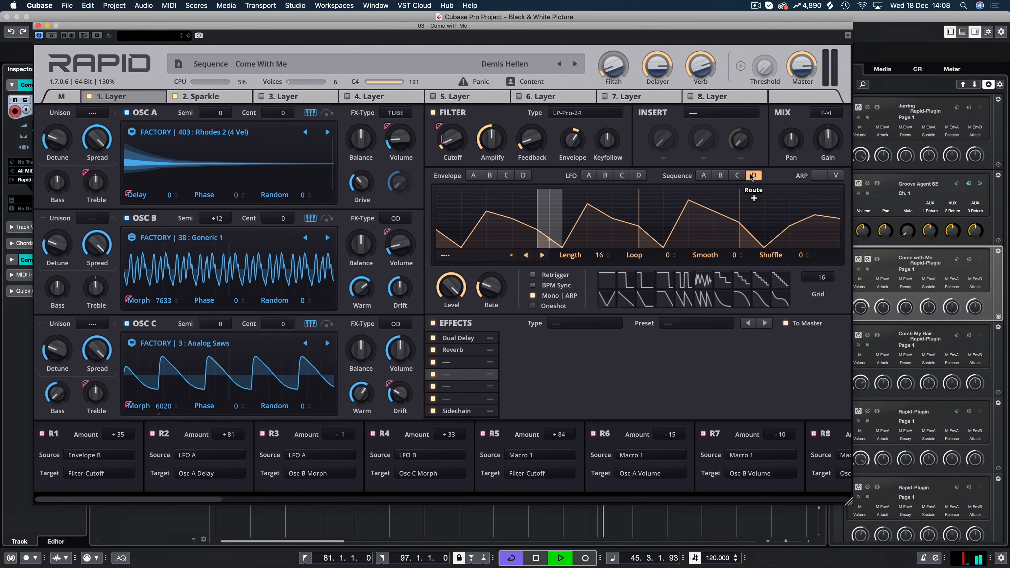
click(737, 176)
click(752, 176)
key(space)
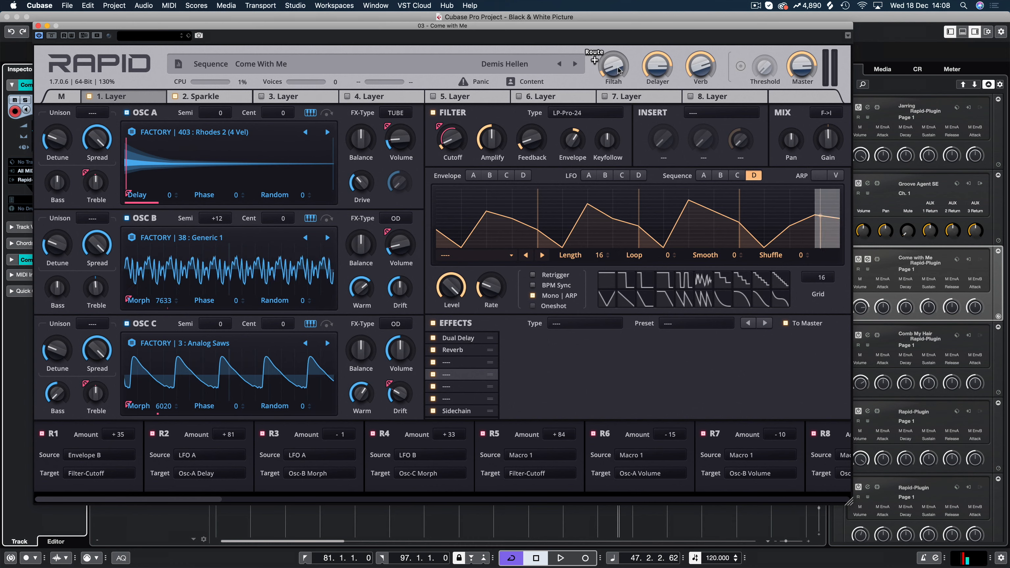
Step: Show the Sequence D routing on layer 1's filter cutoff and compare briefly with the Sparkle layer
drag(453, 139, 453, 107)
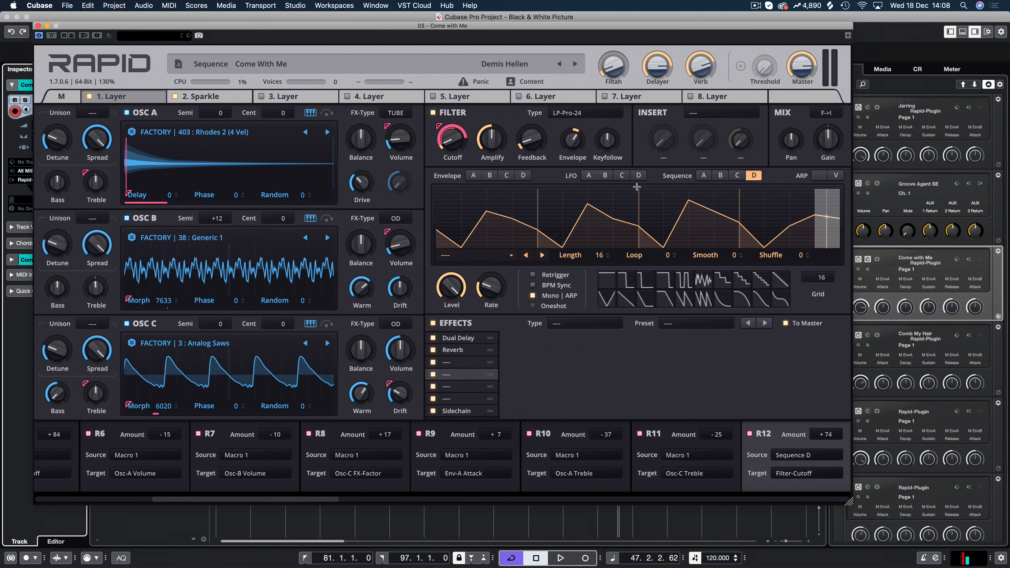
click(213, 98)
click(133, 94)
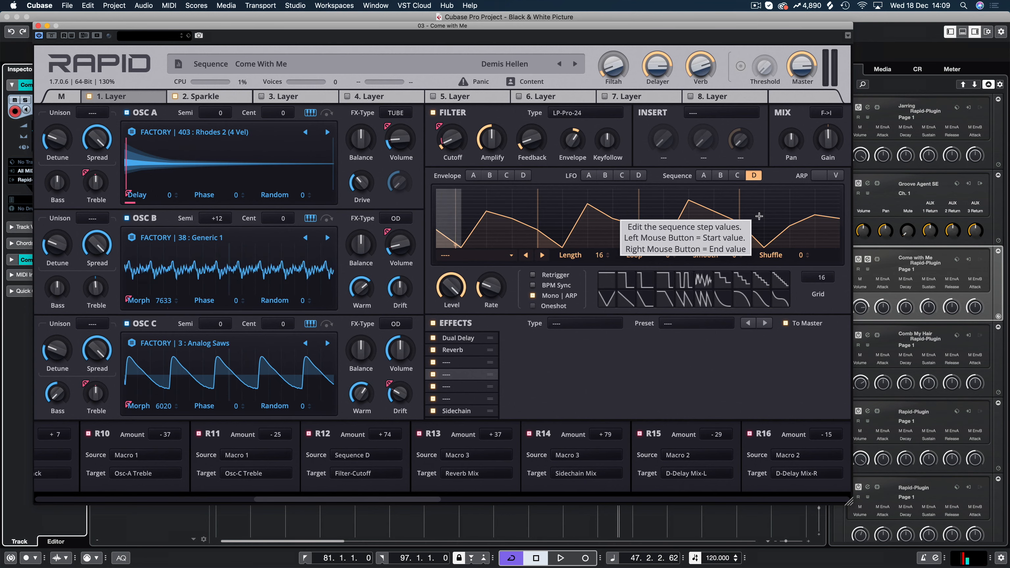
Step: Solo the Come with Me track during playback and loop its event from bar 49 to bar 53
key(space)
drag(421, 27, 460, 170)
click(132, 136)
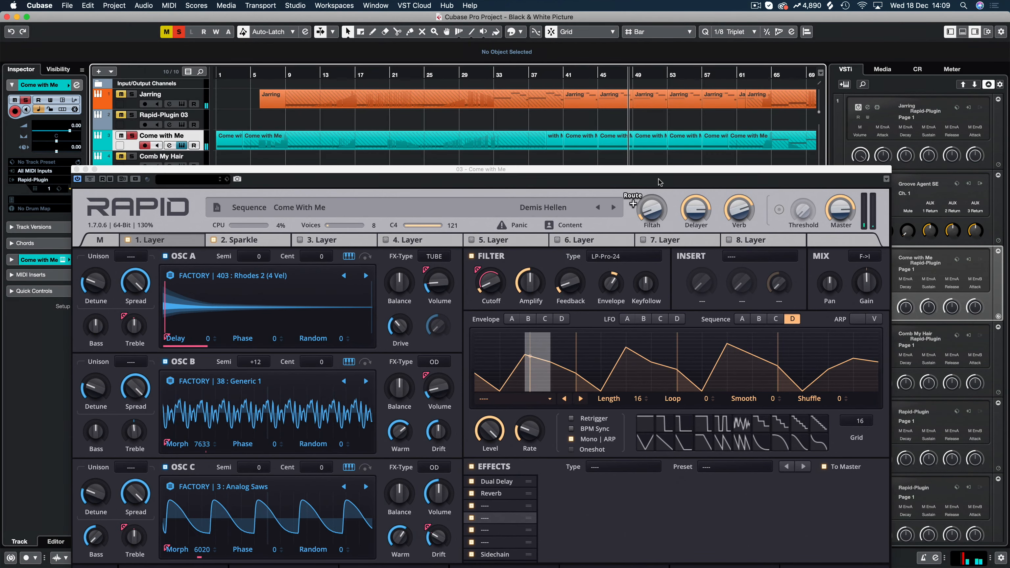
click(644, 141)
key(p)
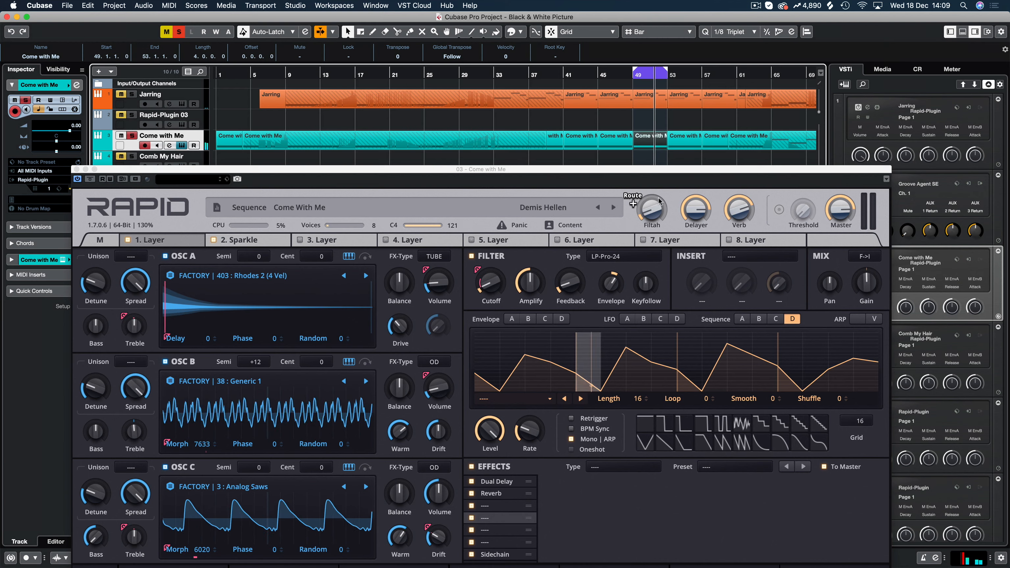
Step: Examine the modulation routings of oscillator A's delay and oscillator C's morph, including LFO B
drag(634, 169, 584, 84)
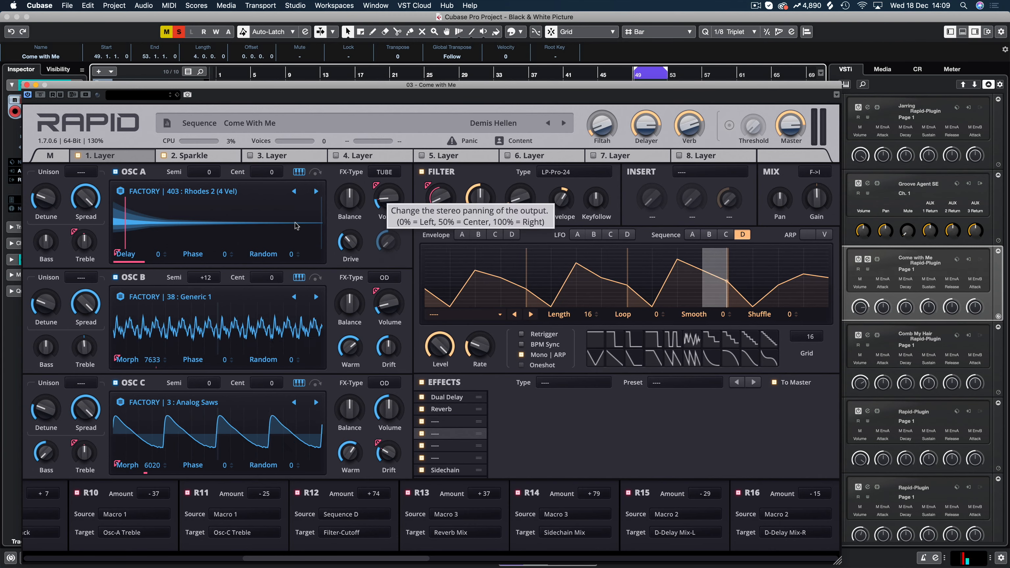
click(117, 252)
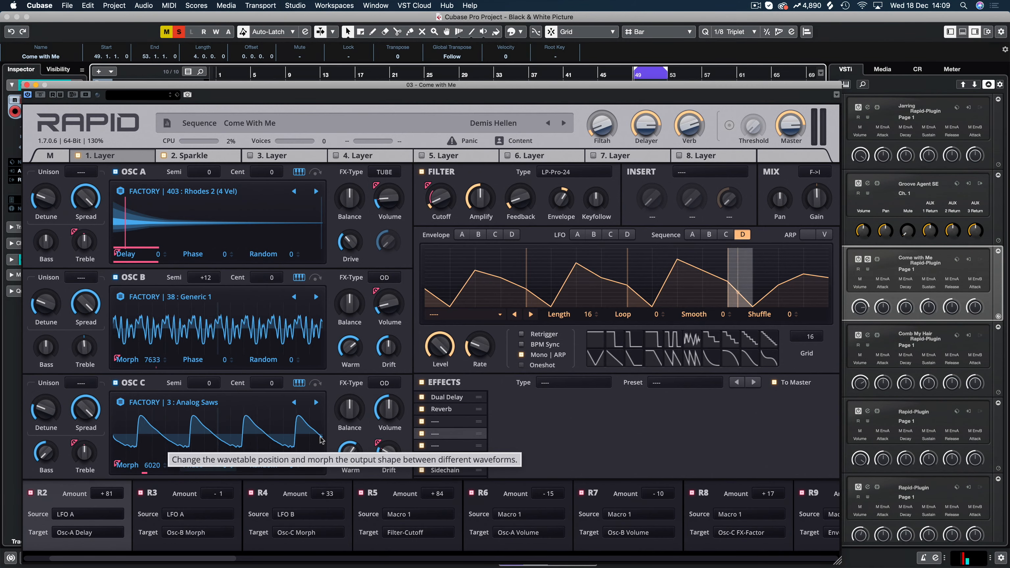
click(591, 235)
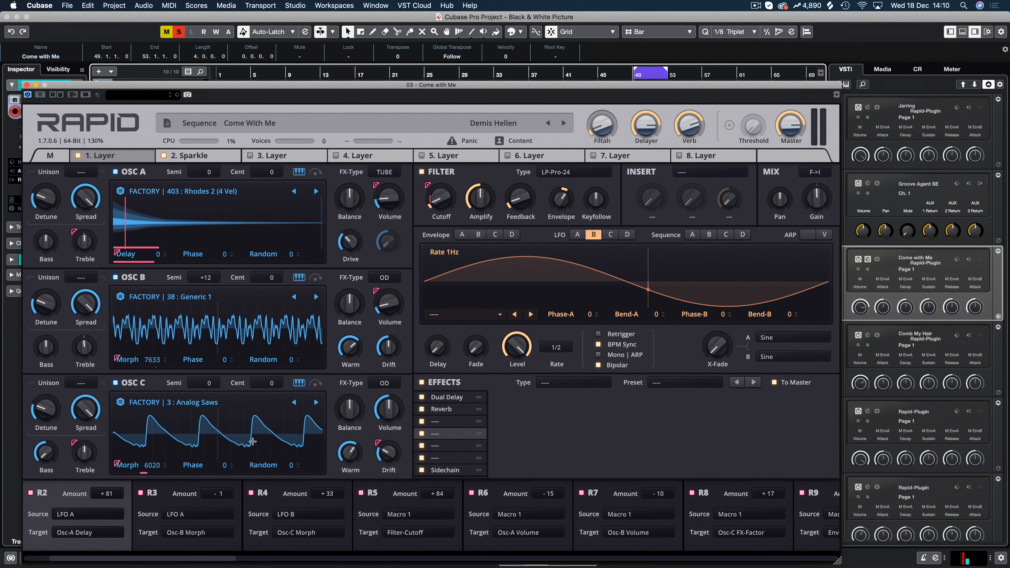
click(116, 463)
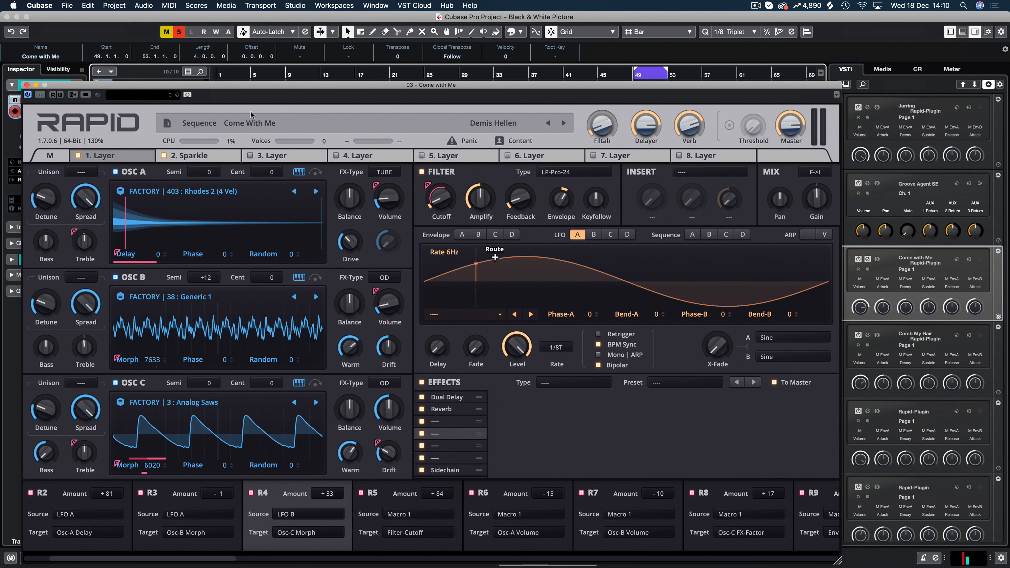
Step: Switch oscillators B and C off to hear oscillator A alone, and turn them back on
click(116, 383)
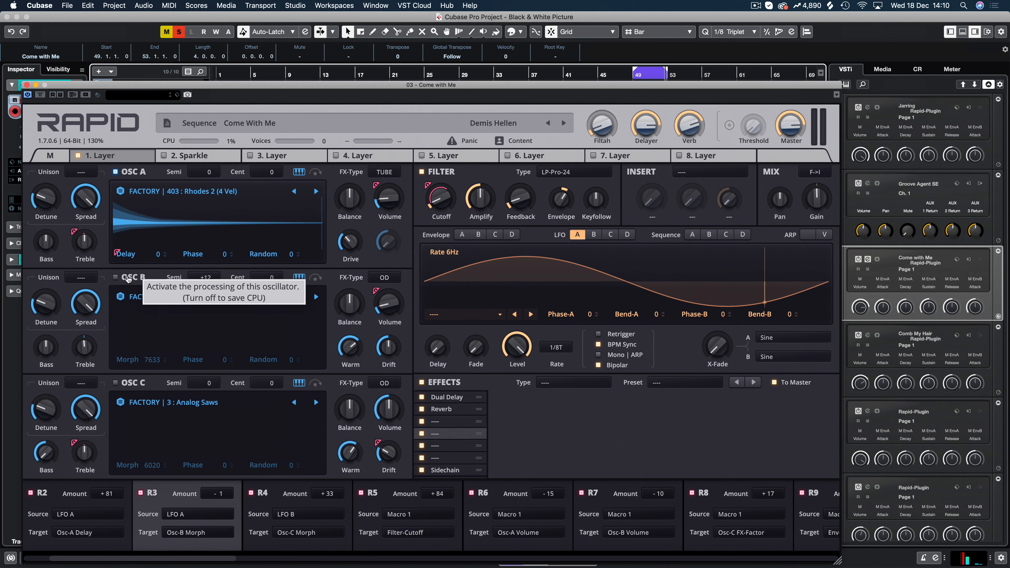
click(116, 278)
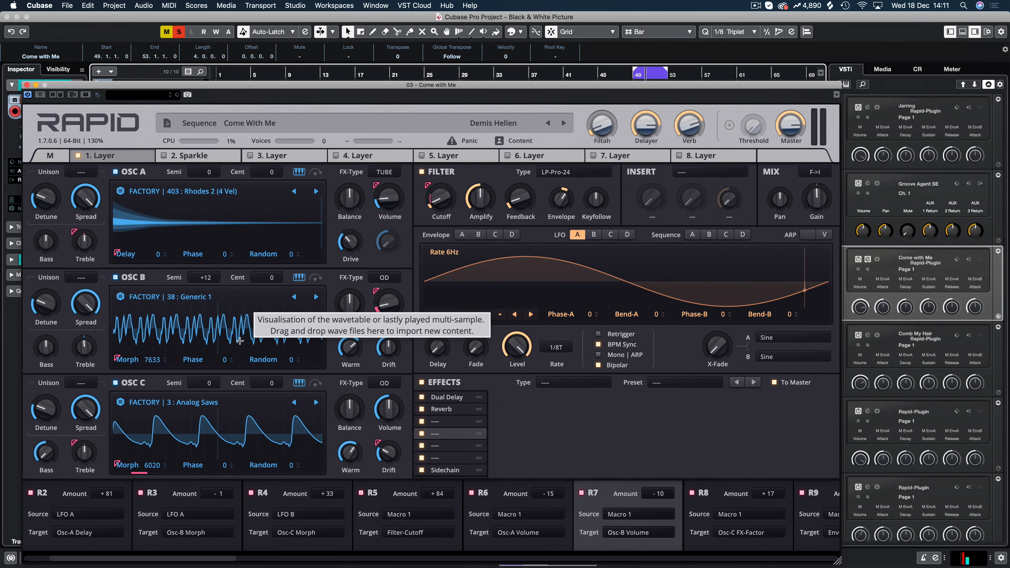
Step: Reposition the synth window and inspect layer 1's Dual Delay, Reverb and Sidechain effect settings
drag(298, 85, 371, 43)
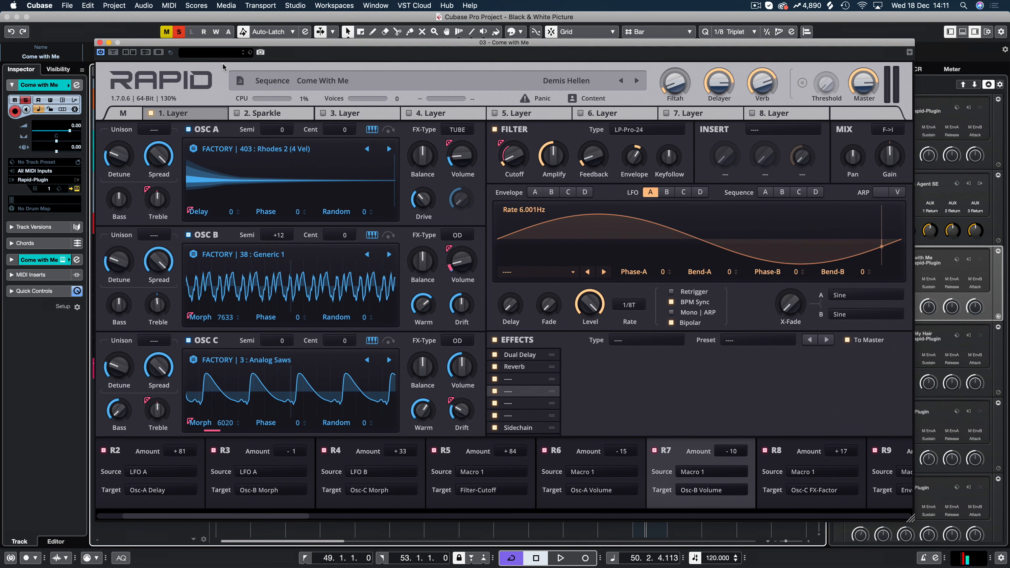
drag(178, 44, 167, 29)
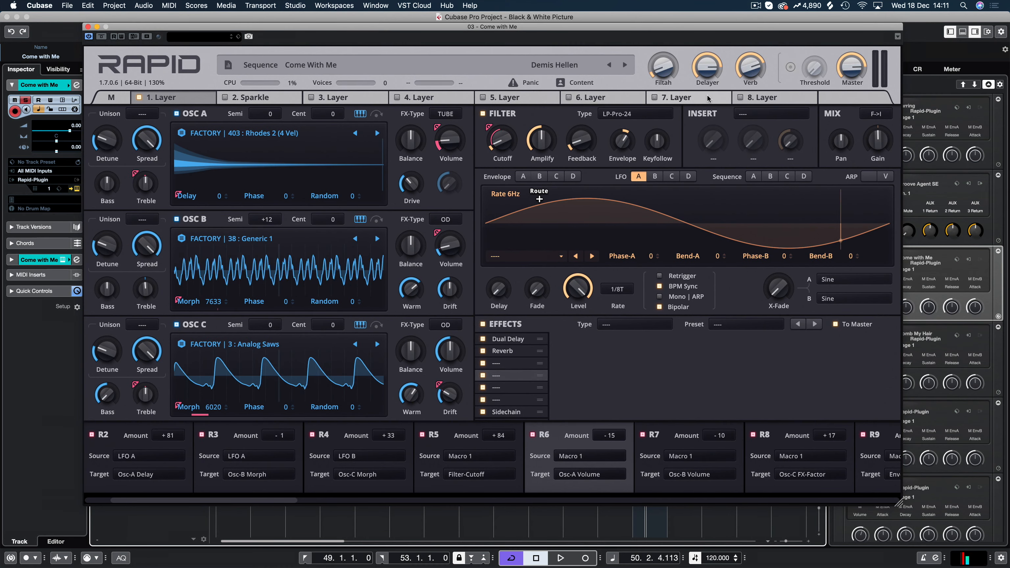
click(509, 339)
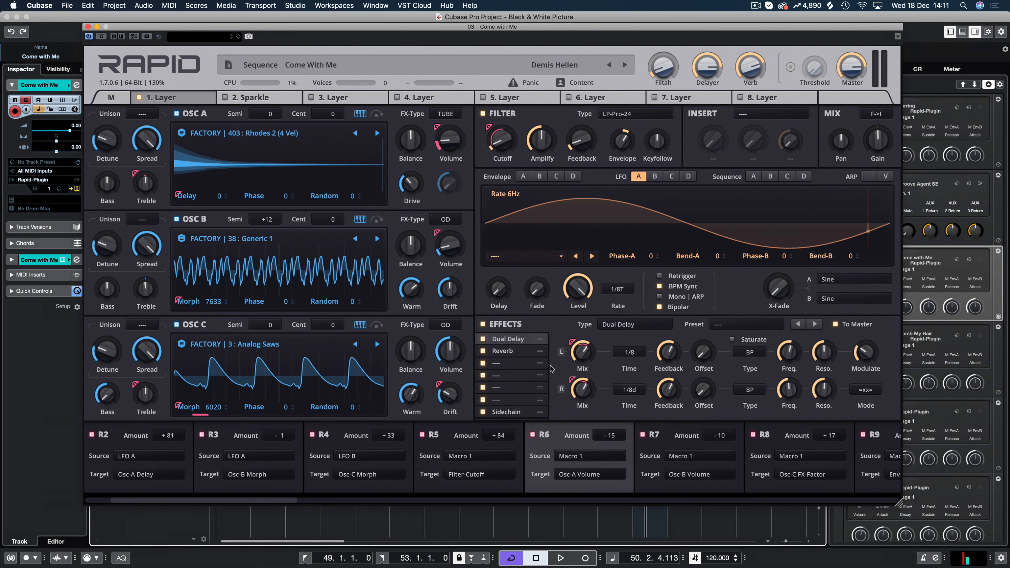
click(507, 351)
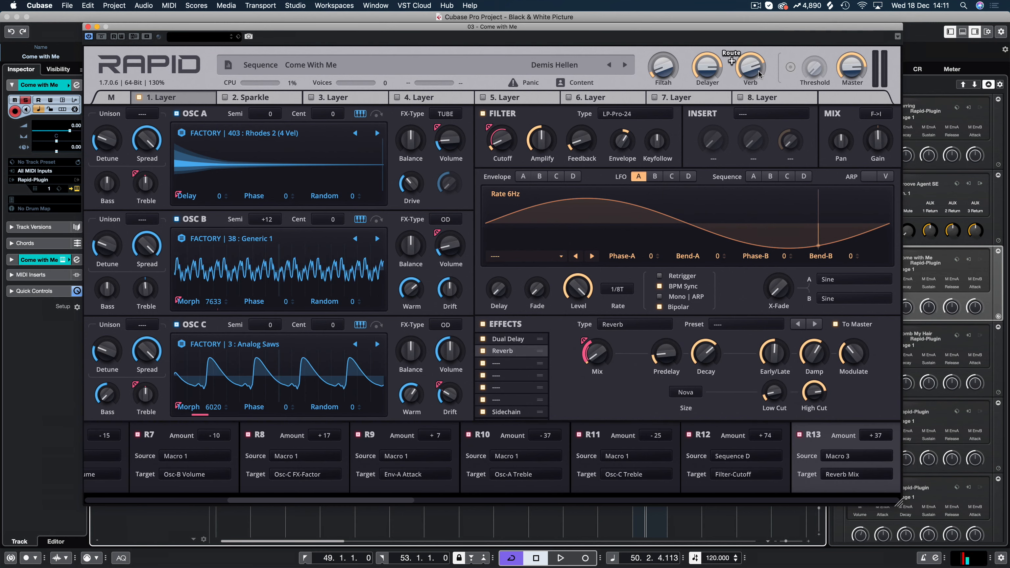
click(508, 413)
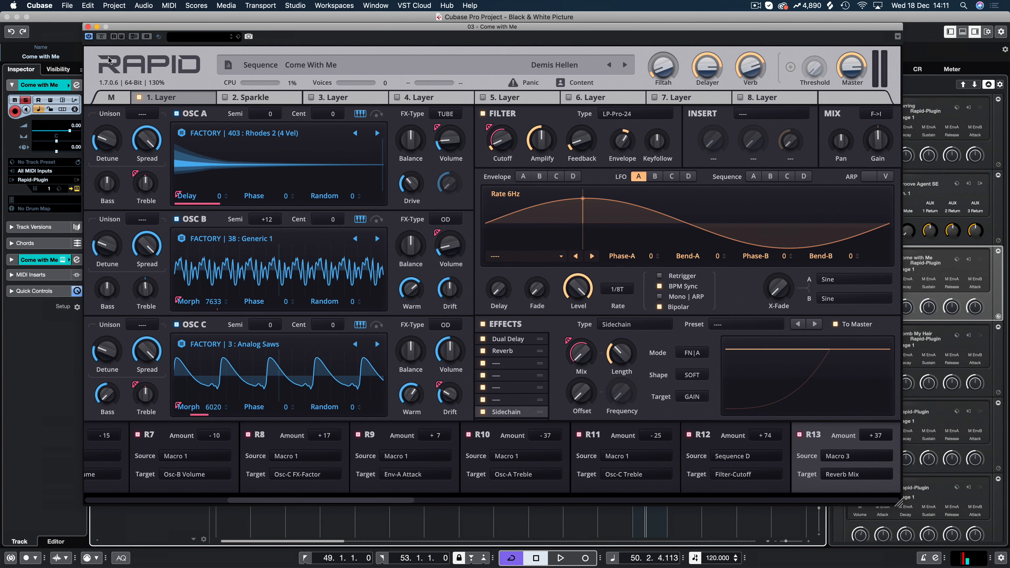
Step: Switch layer 1 off and display the Sparkle layer to audition it on its own
click(266, 98)
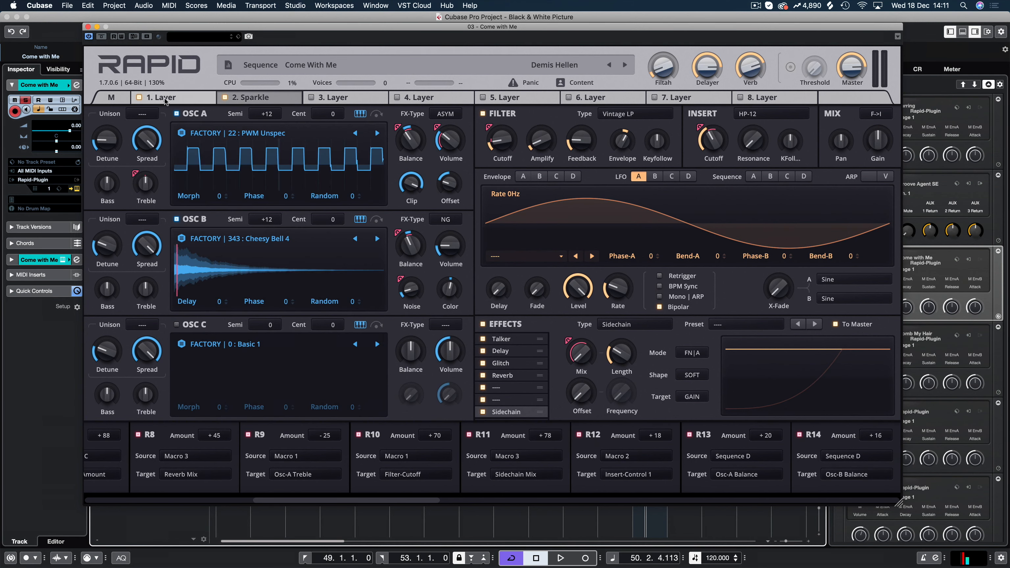
click(139, 100)
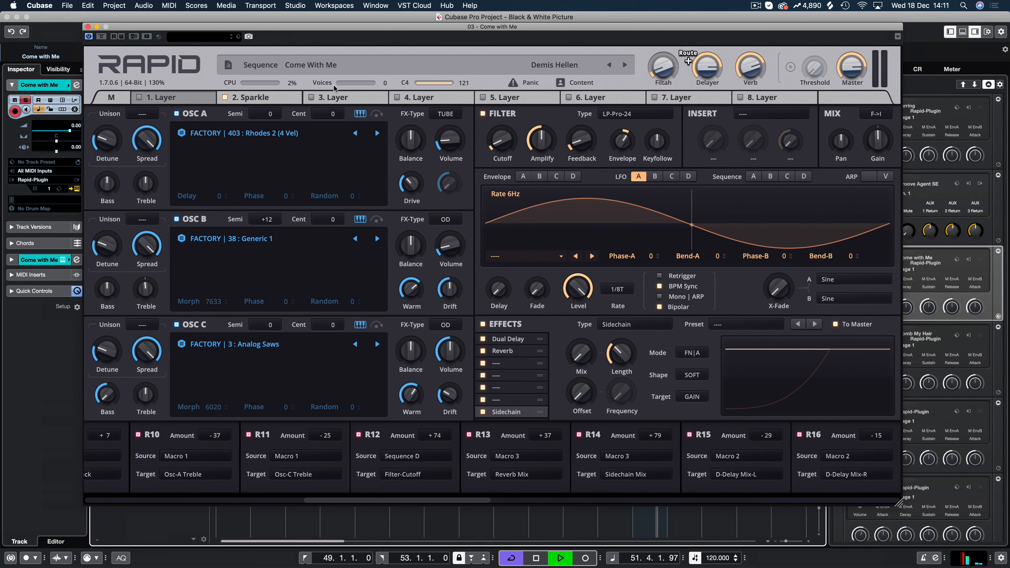
click(255, 97)
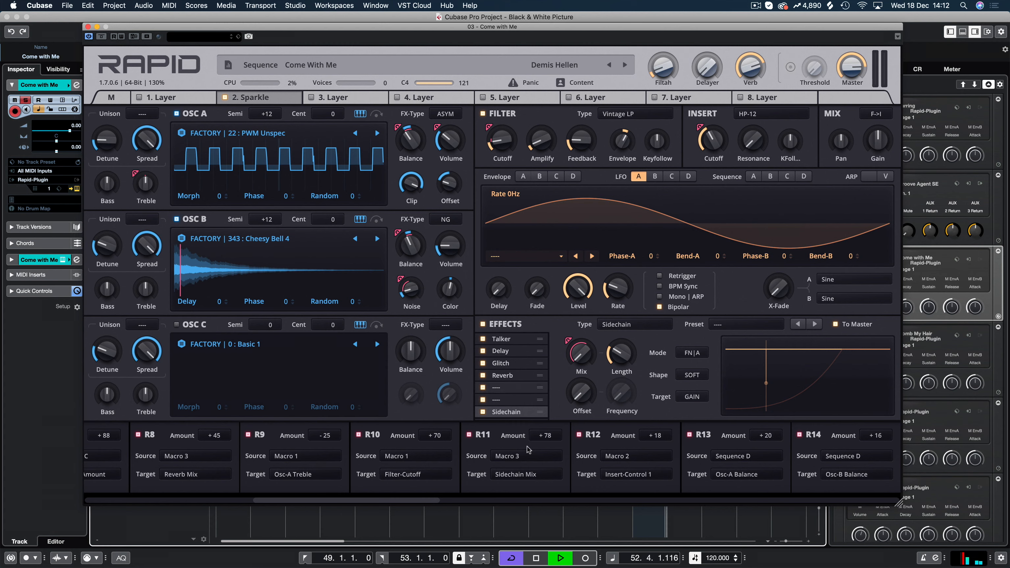
Step: Examine the Sparkle layer's A and B sequences, the Talker's Crush routing and the Glitch effect
click(753, 177)
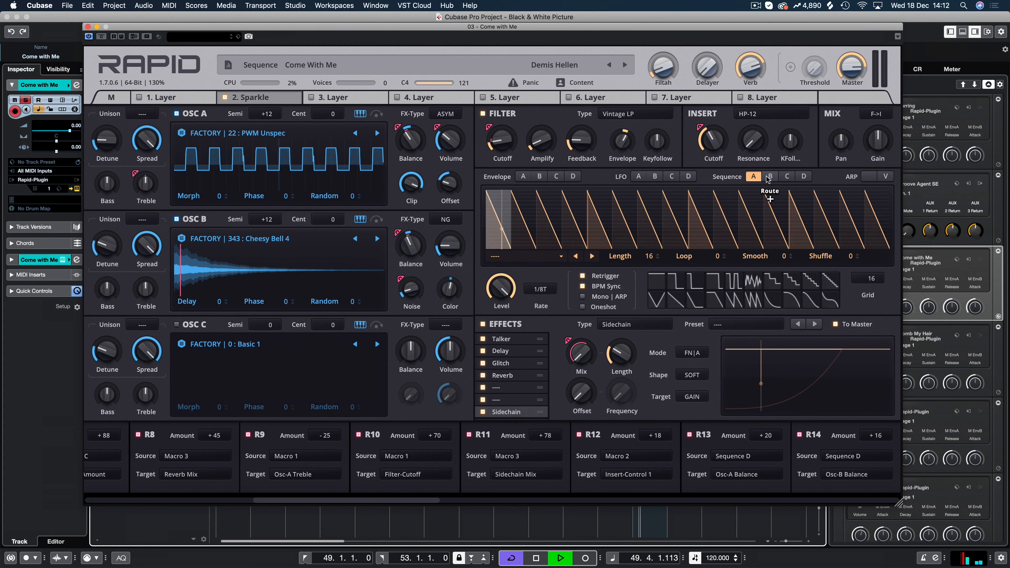
click(770, 177)
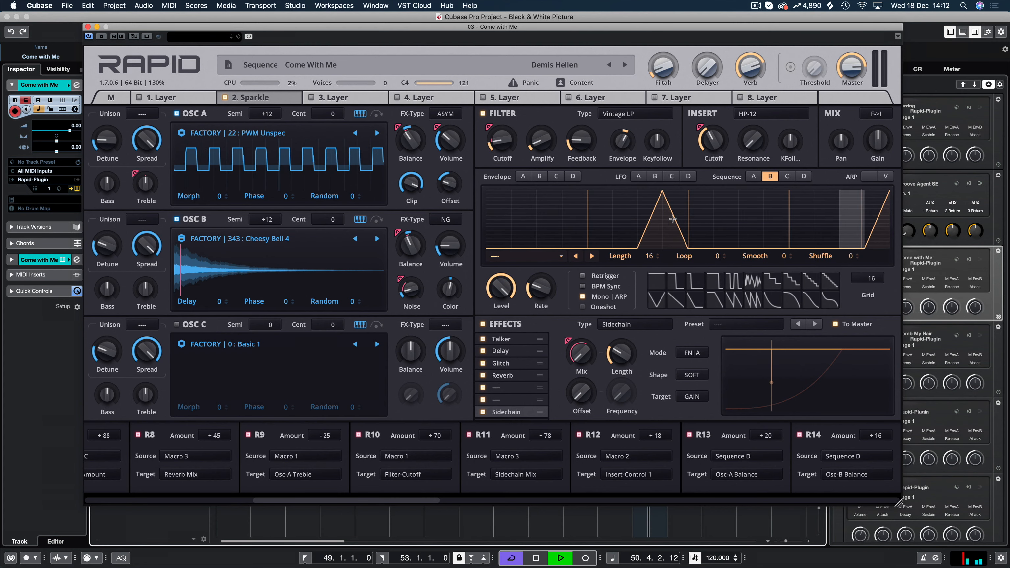
click(521, 339)
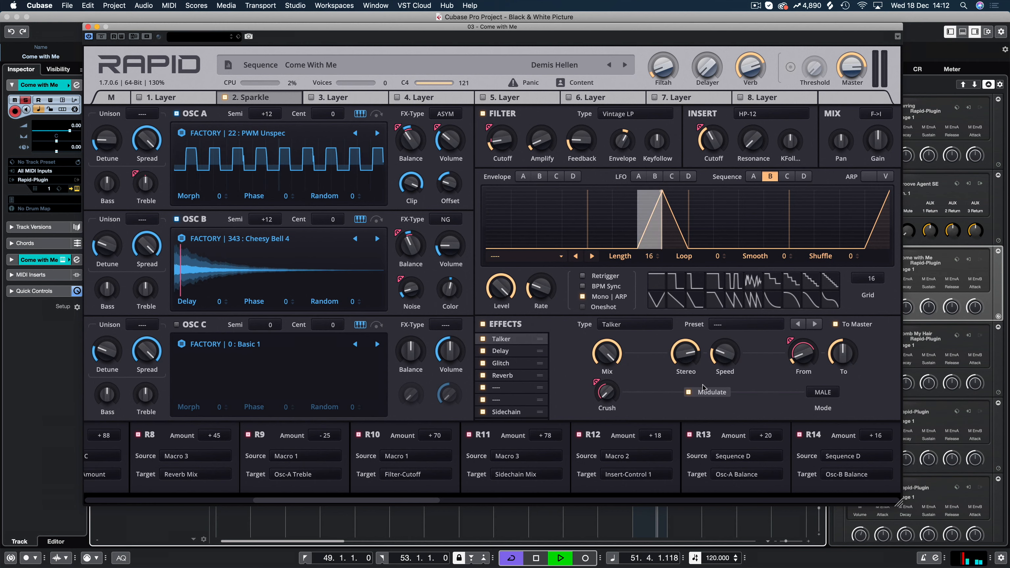
click(600, 392)
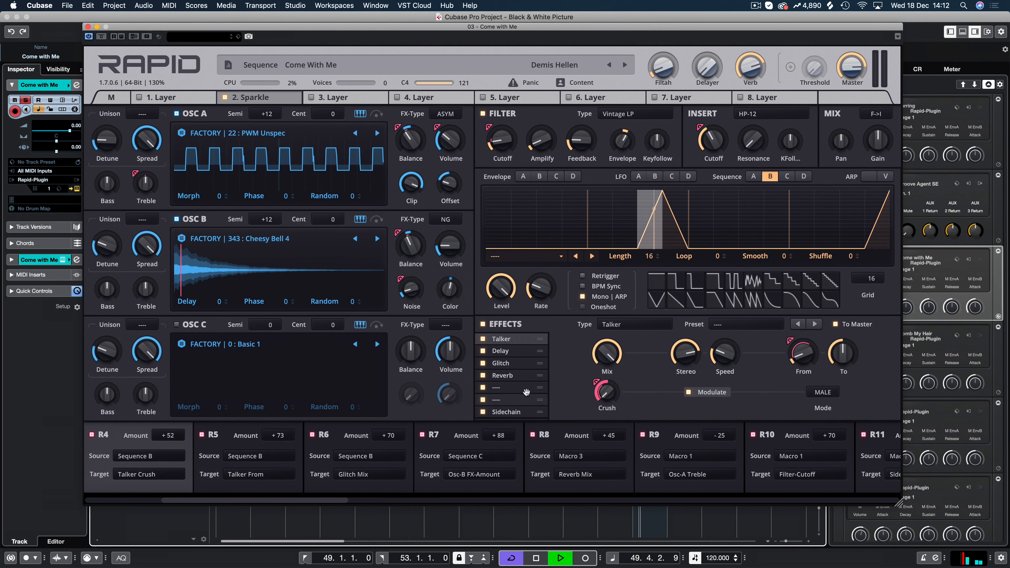
click(507, 363)
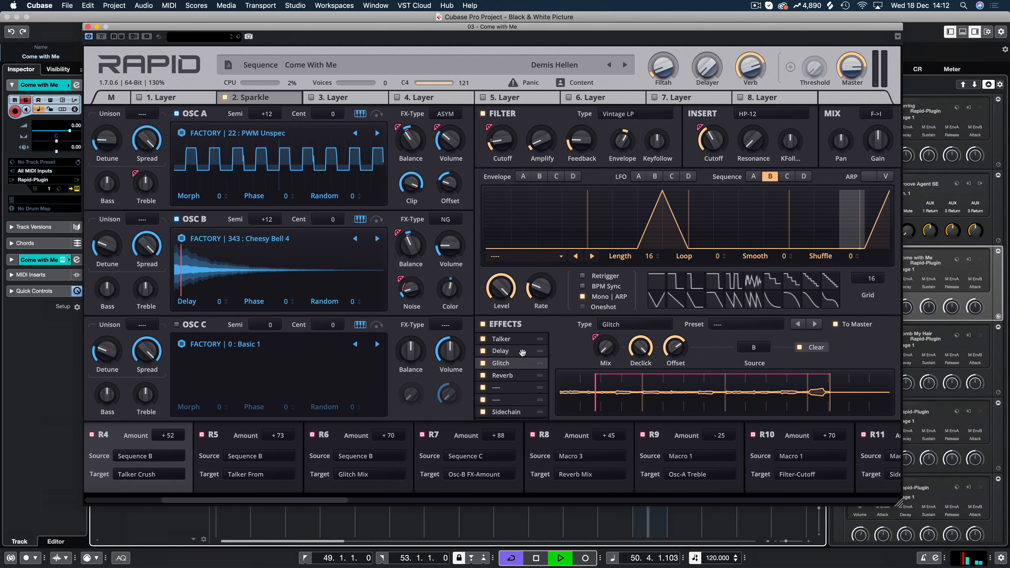
Step: Examine the Sparkle layer's C and D sequences, its Reverb and the balance routings of oscillators A and B
click(789, 176)
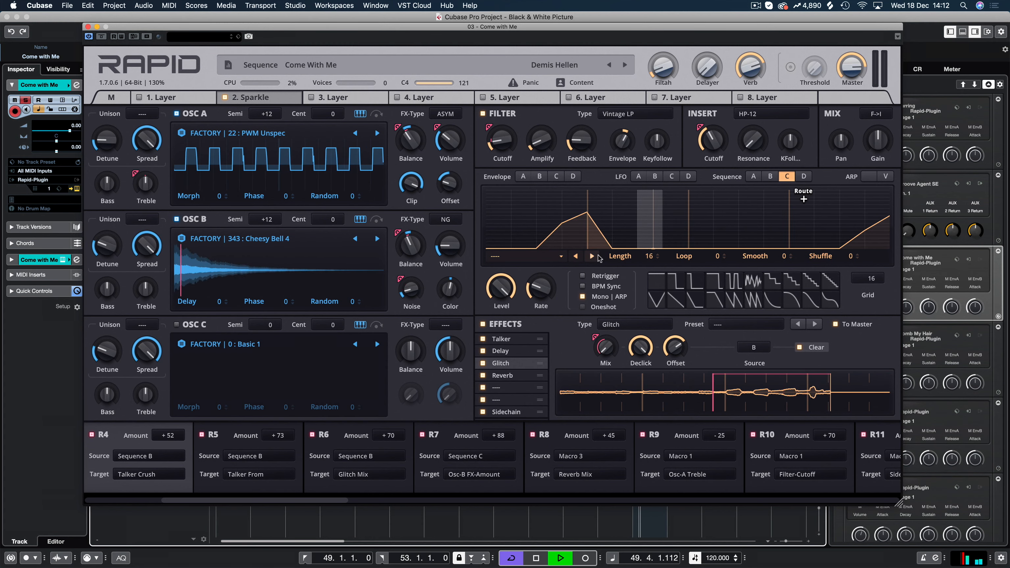
click(513, 375)
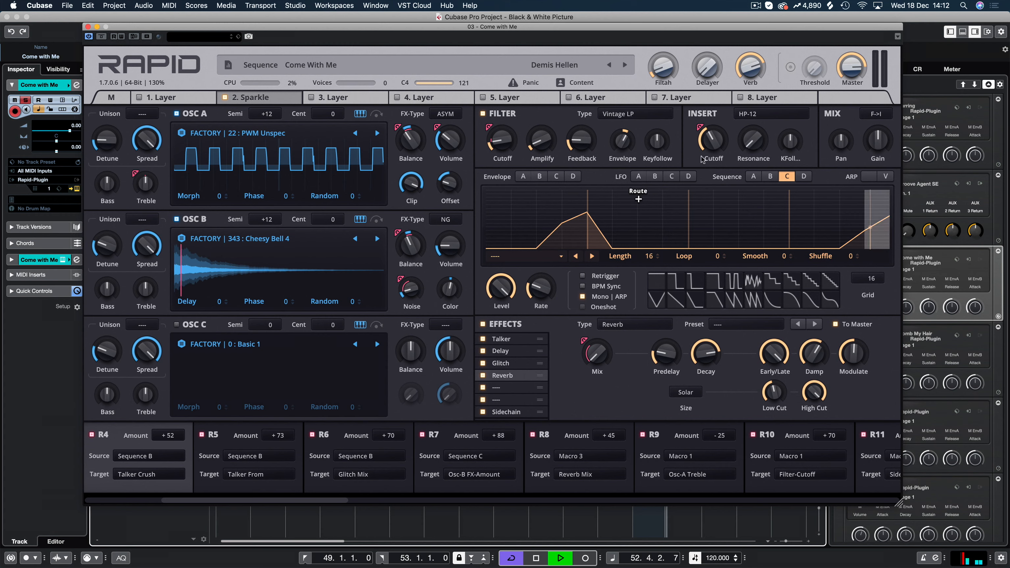
click(803, 177)
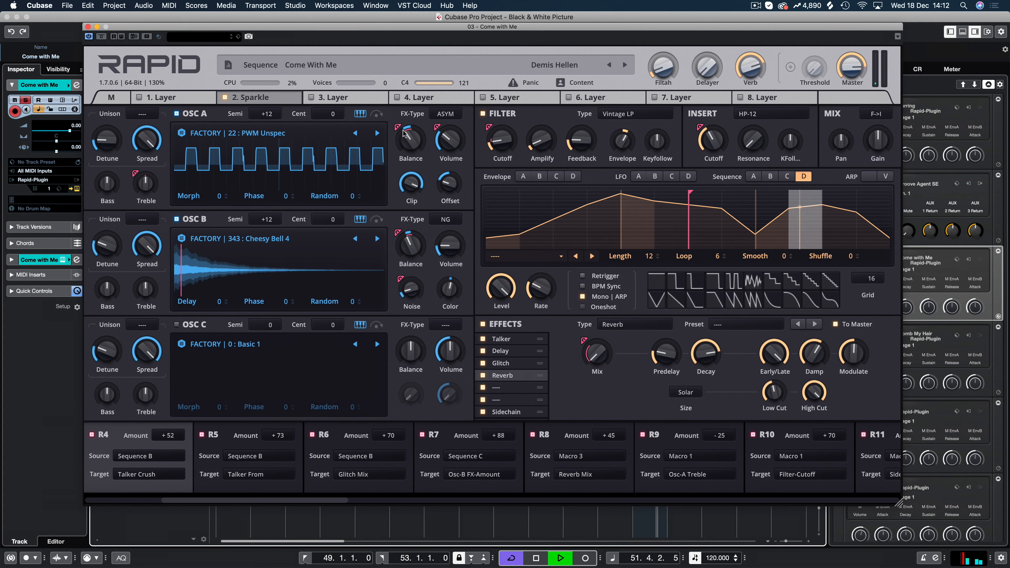
click(419, 146)
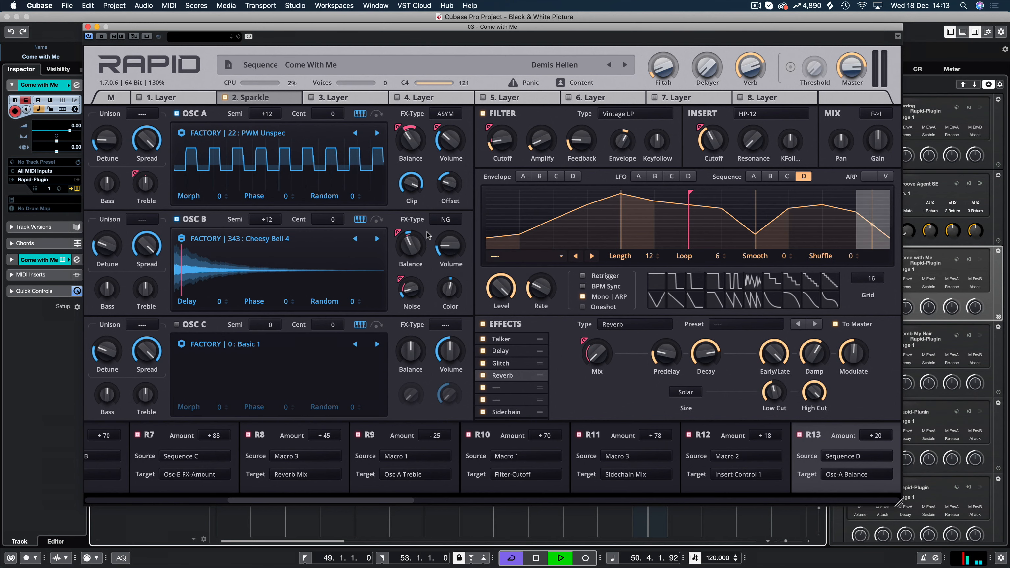
click(402, 235)
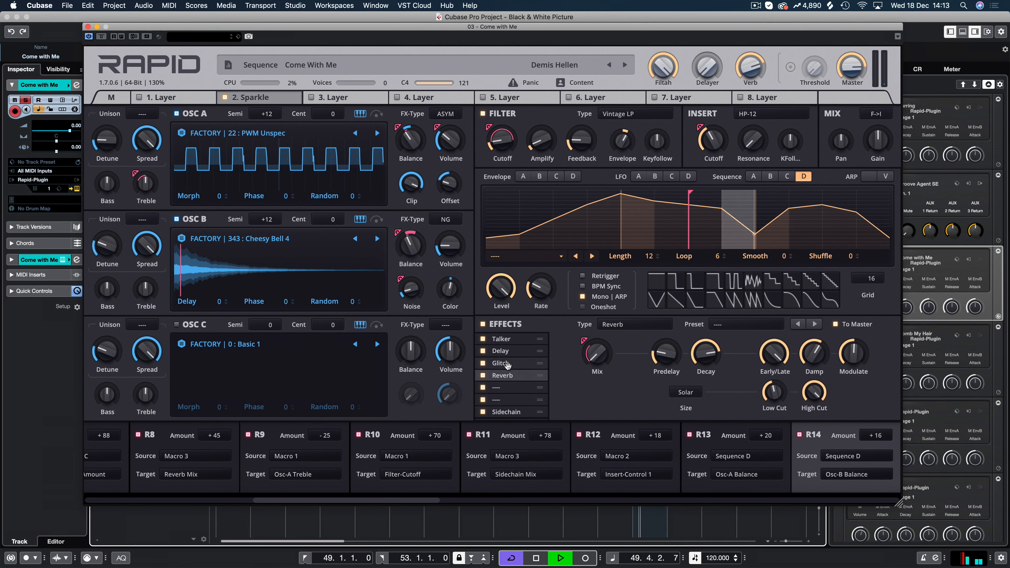
Step: Display the Sparkle layer's Talker effect and turn the Filtah macro down to a low setting
click(501, 339)
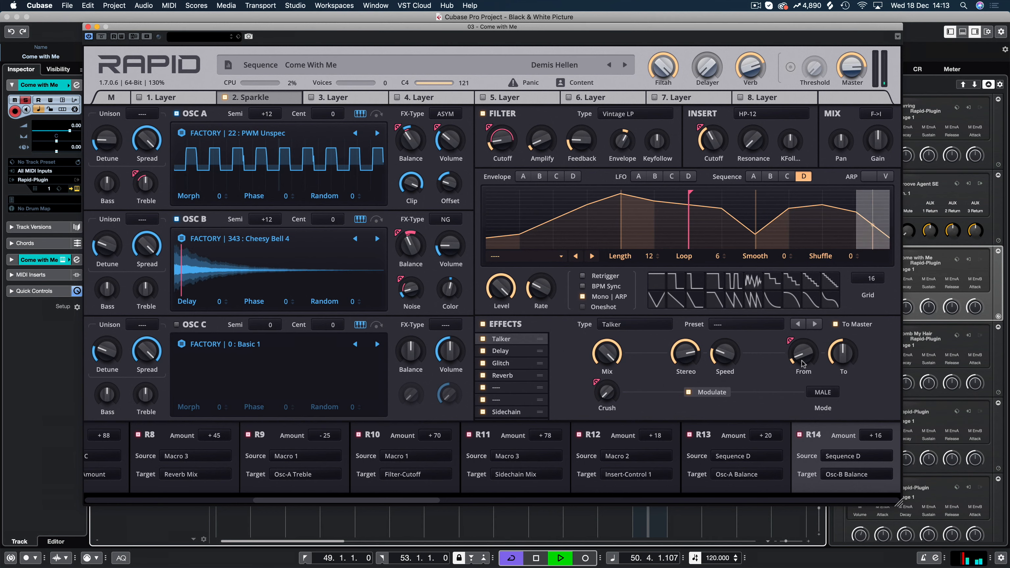
drag(663, 67, 663, 123)
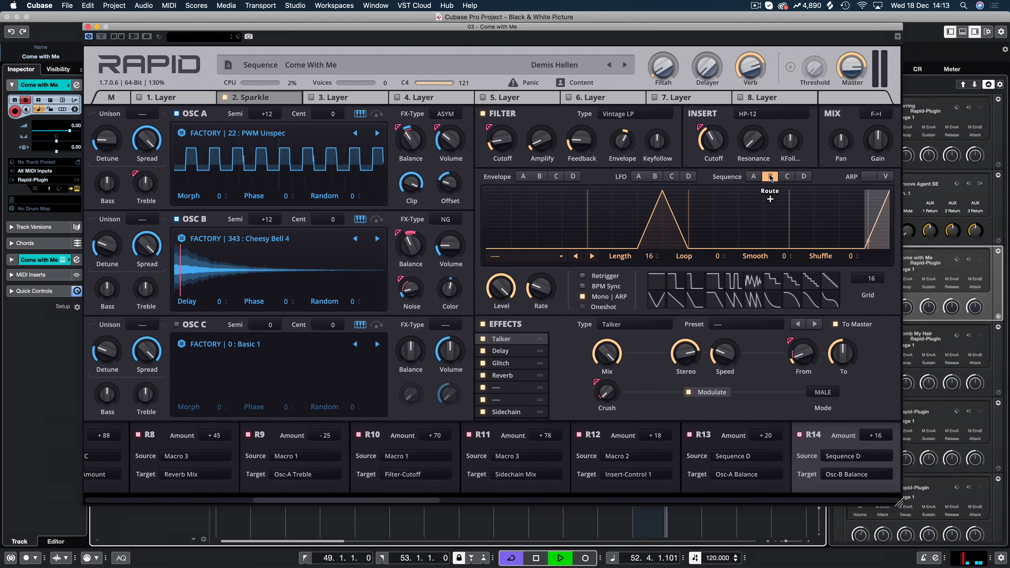
Step: View the Sparkle layer's Sequence C, close the Come with Me synth and unsolo its track with playback stopped
click(788, 176)
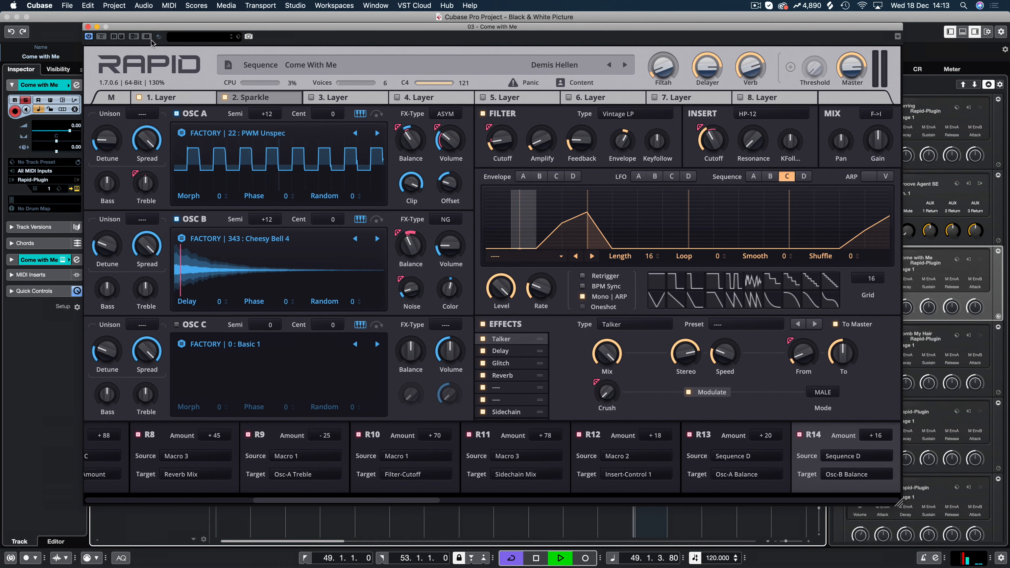
click(88, 27)
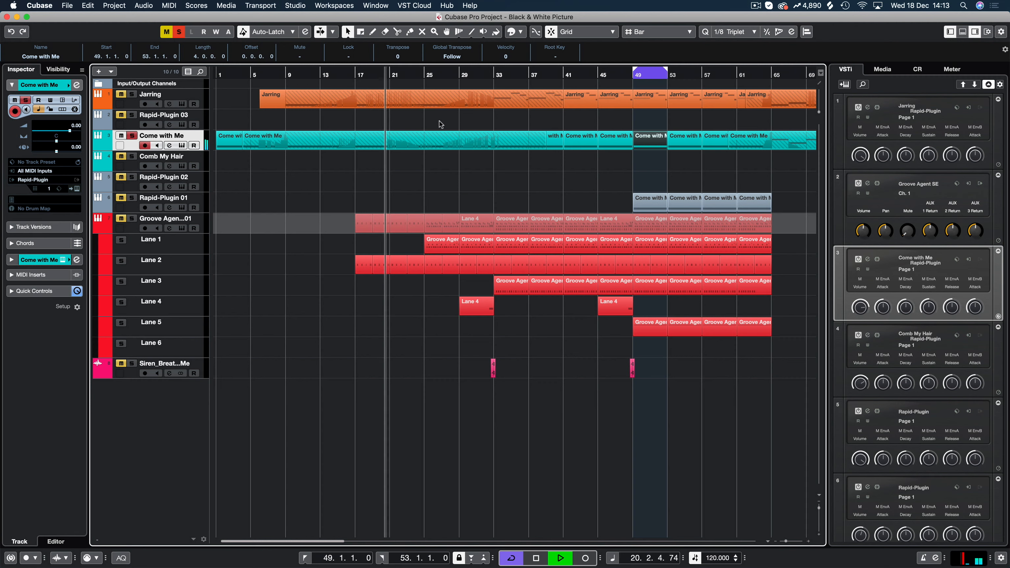
key(space)
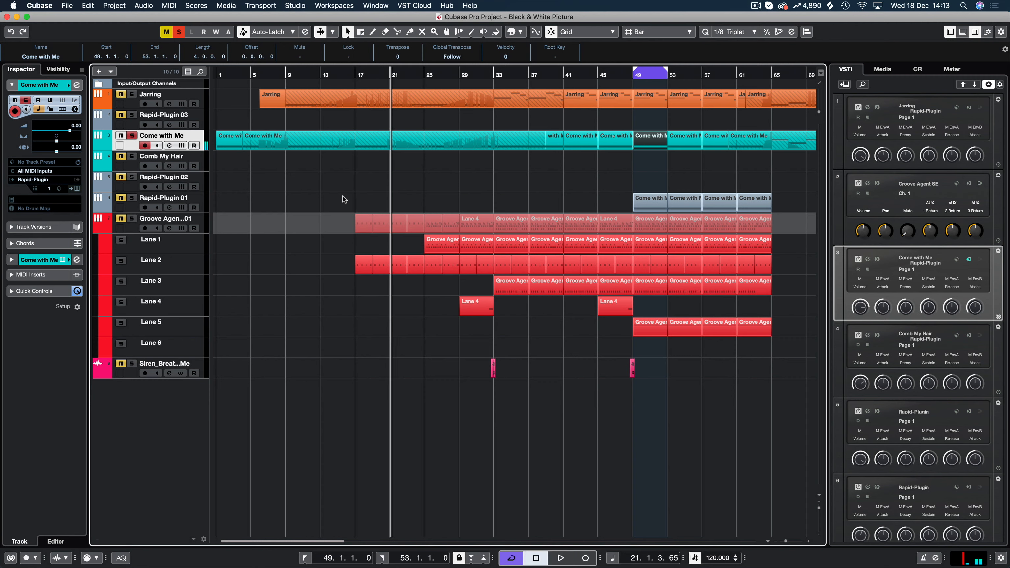
click(132, 136)
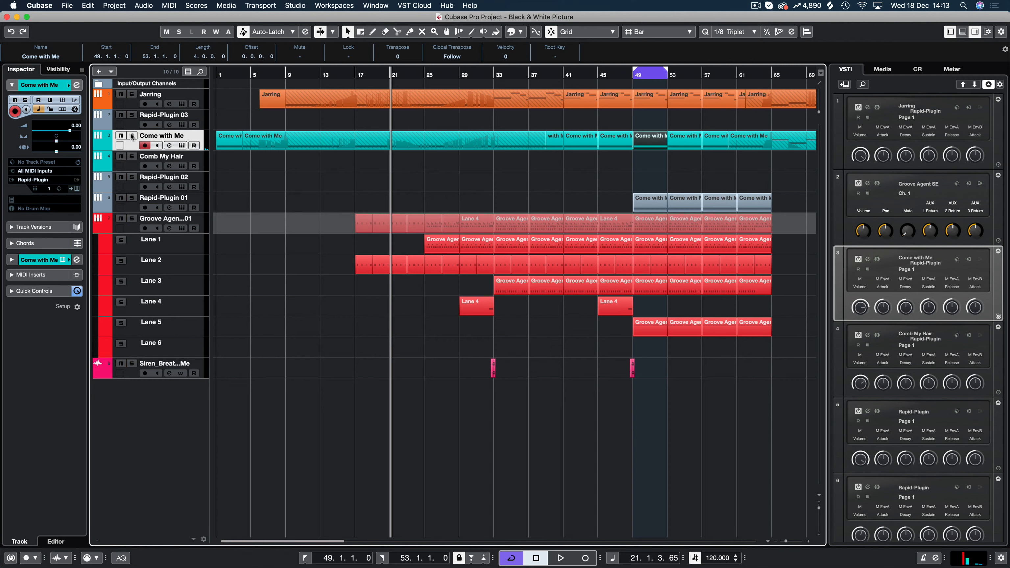
Step: Solo the Jarring track, play it from about bar 16 and open its Rapid instrument
click(132, 95)
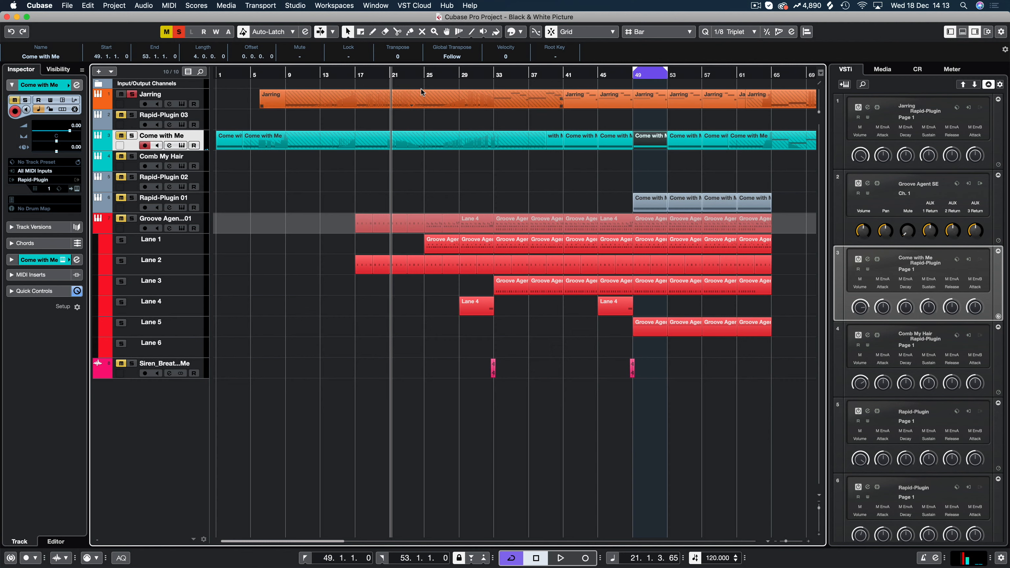
click(346, 74)
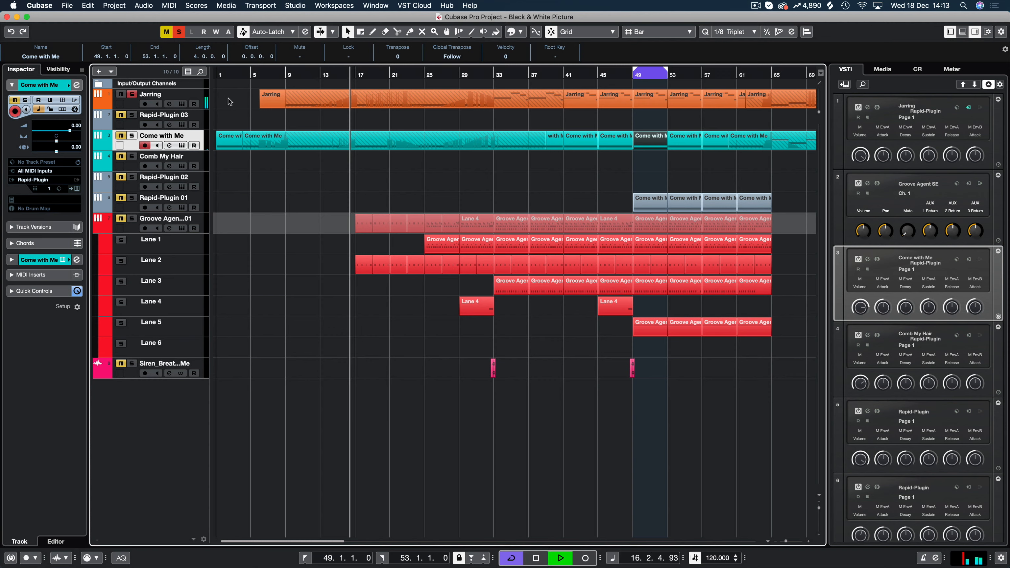
click(201, 95)
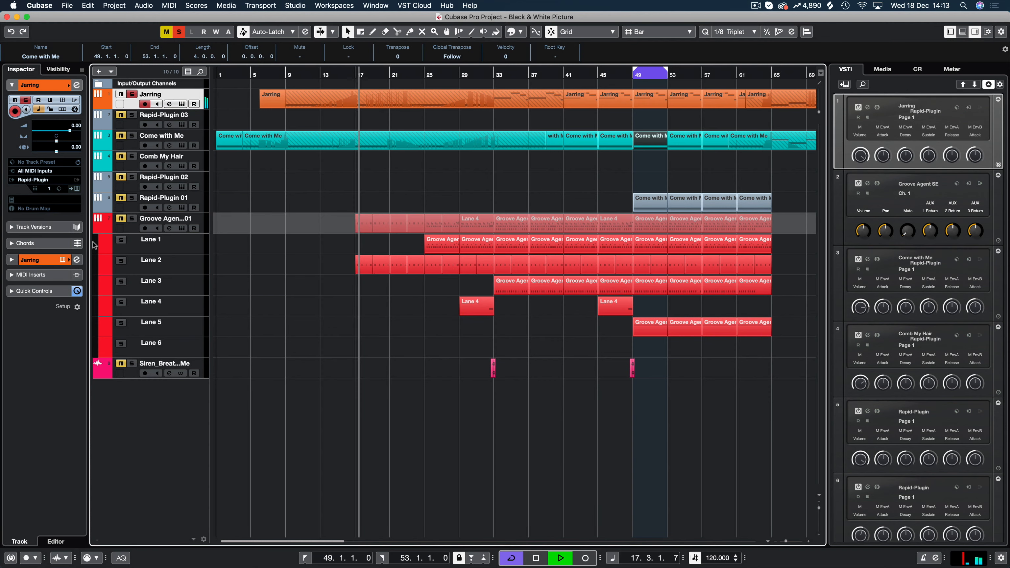
click(63, 260)
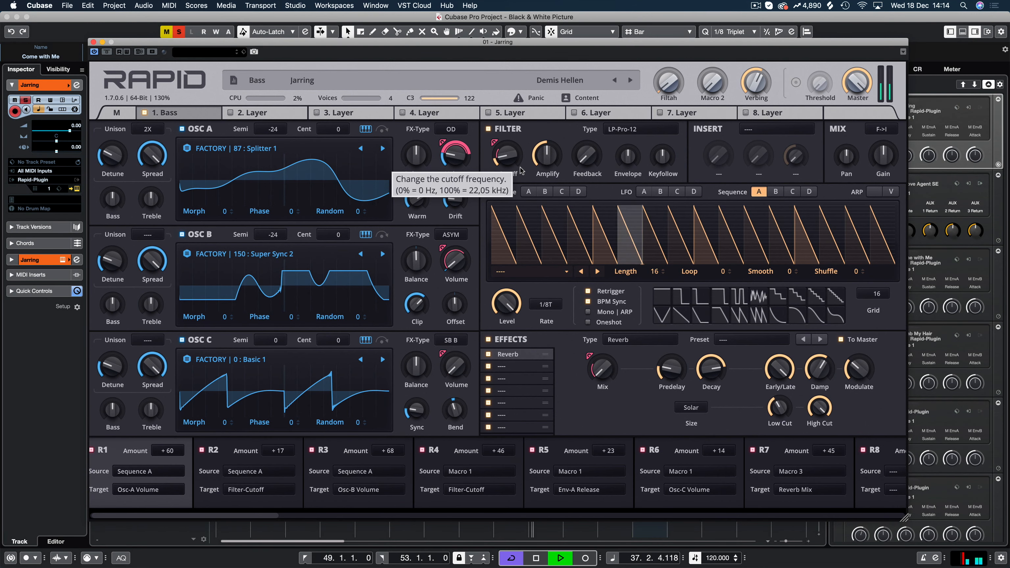
Step: Check oscillator B's effect type in the Jarring bass layer, stop playback and close the synth
click(451, 235)
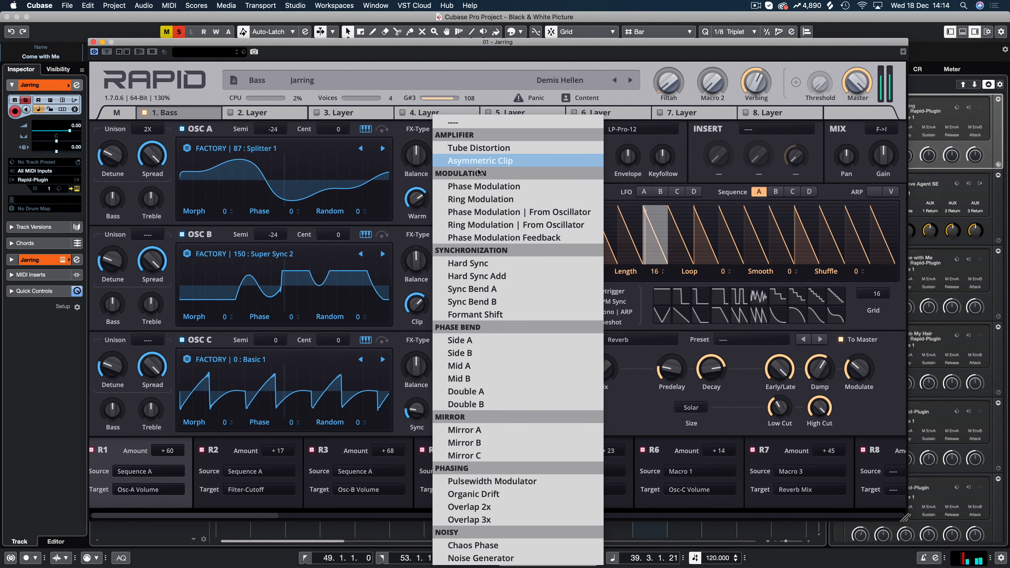
click(450, 160)
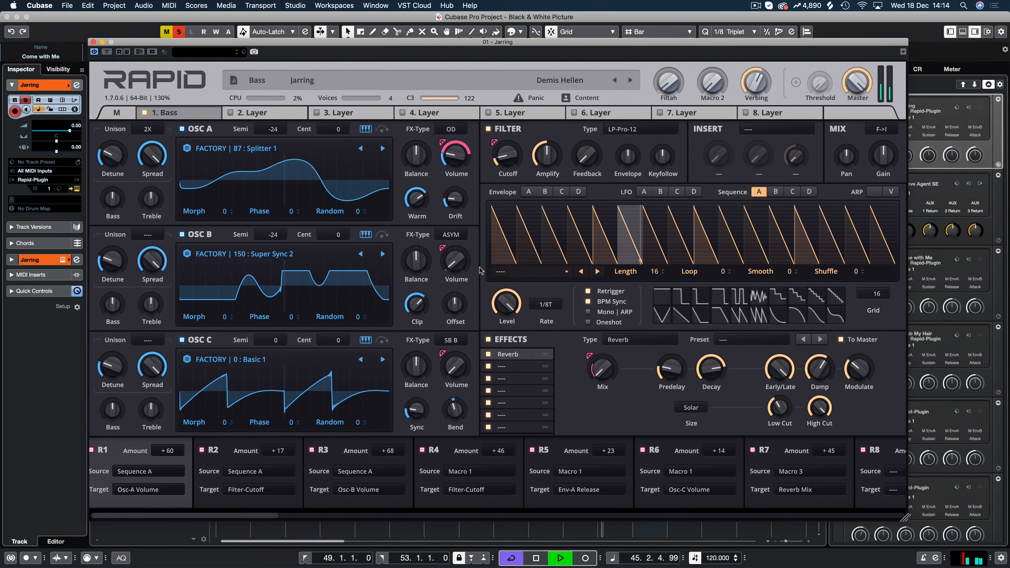
key(space)
click(93, 42)
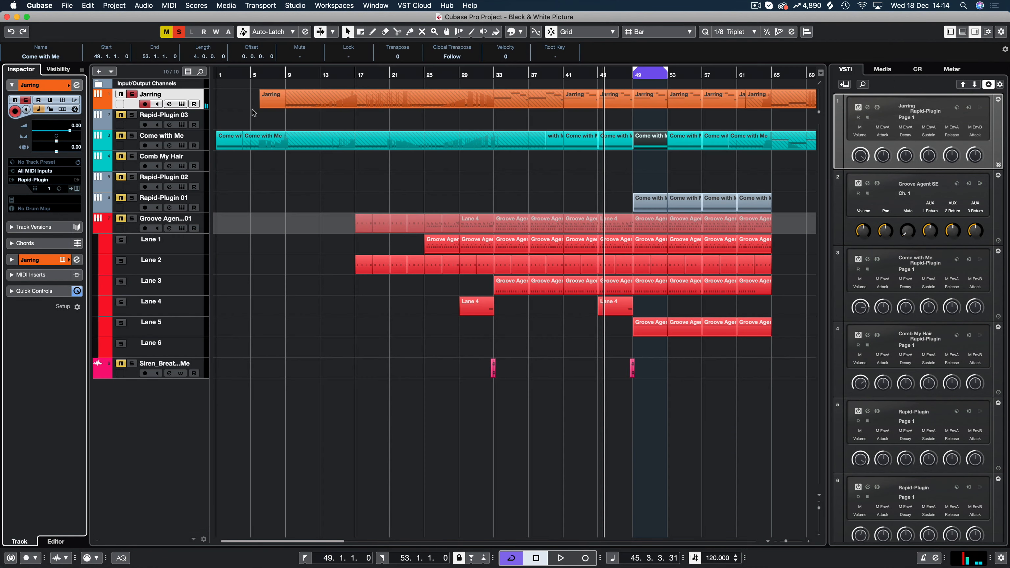
Step: Solo Rapid-Plugin 01 in place of Jarring, play its part from bar 49 and open its Rapid instrument
click(632, 76)
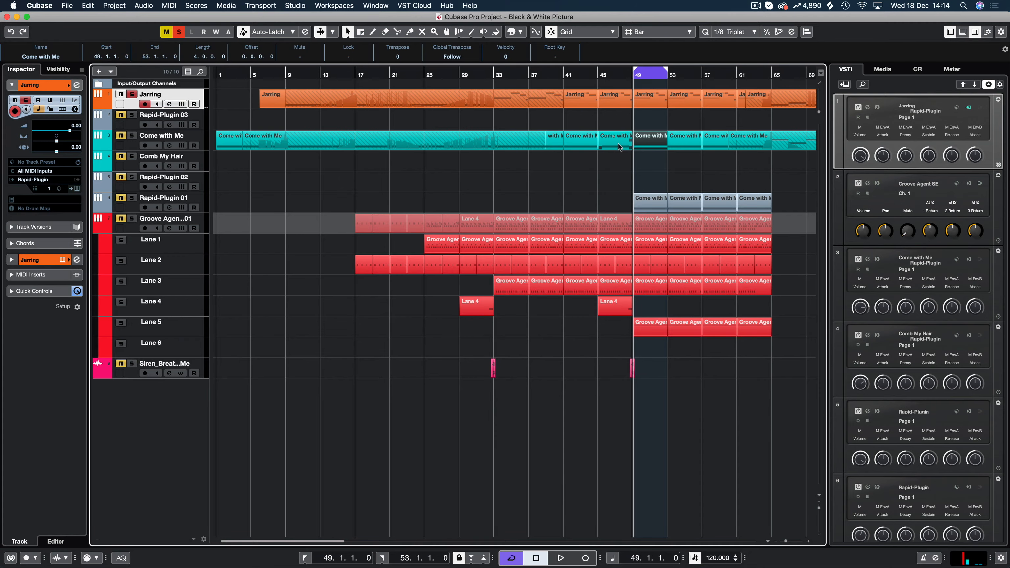
scroll(618, 147, right, 10)
scroll(618, 149, left, 4)
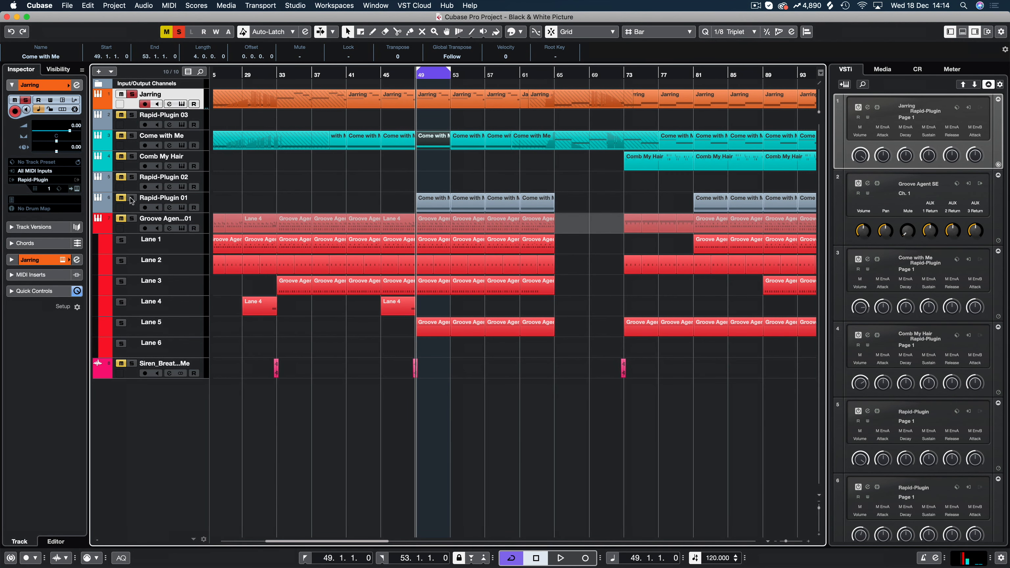
click(429, 208)
key(KP_1)
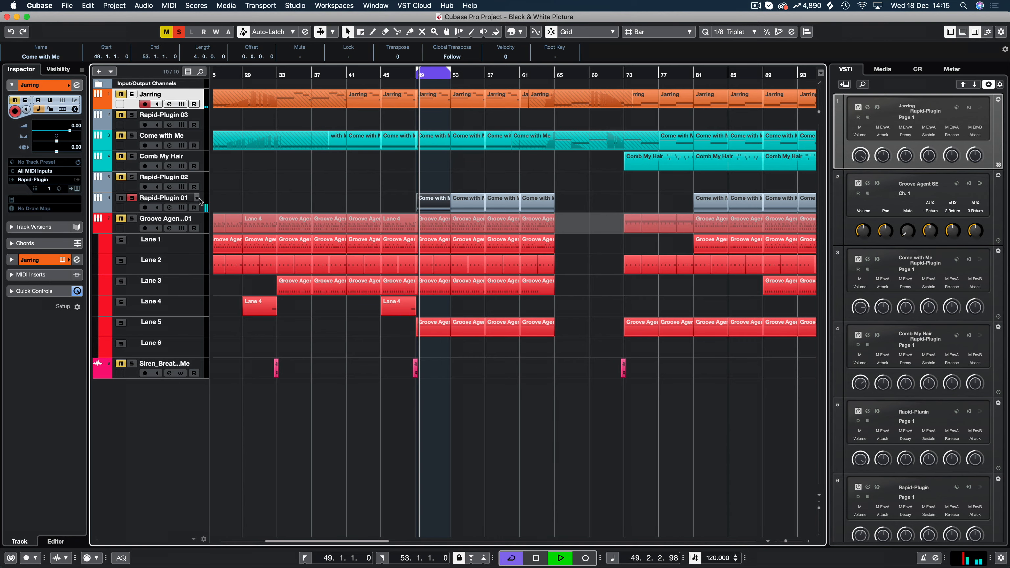
click(197, 199)
click(64, 260)
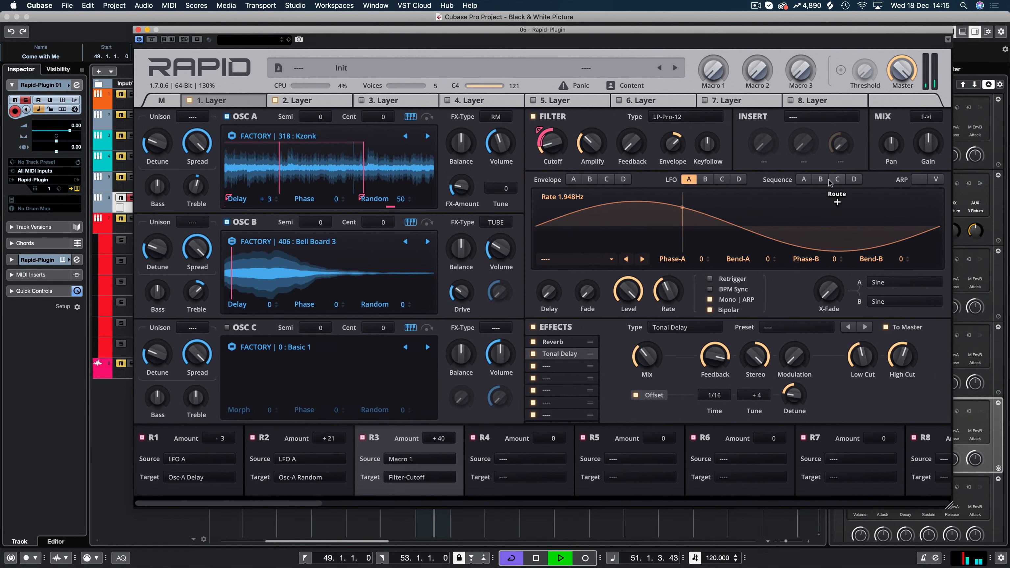
Step: Examine layer 1's Sequence B, arpeggiator pattern, LFO A and oscillator A effect type, and check whether the higher layers are used
click(814, 180)
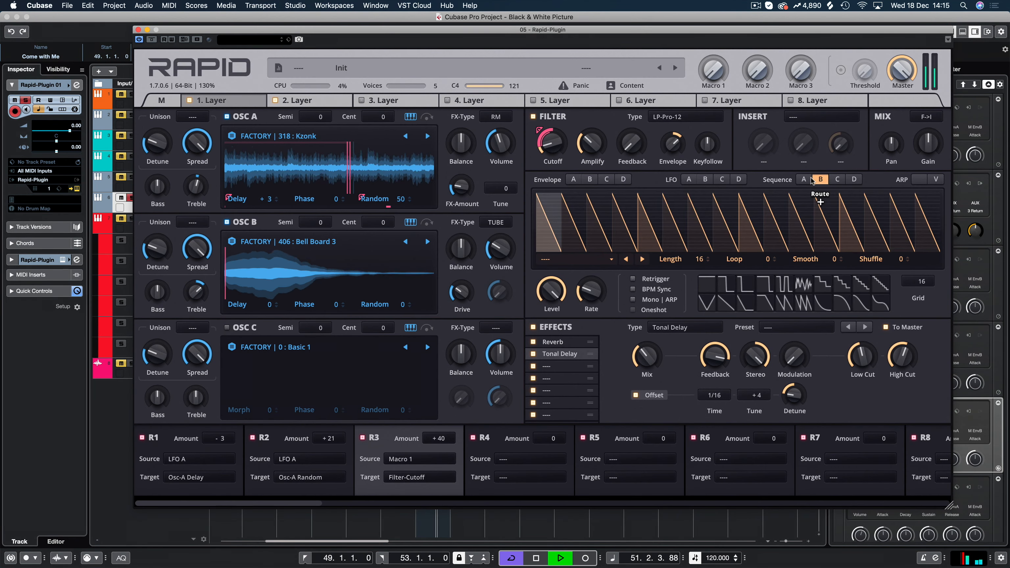
click(920, 179)
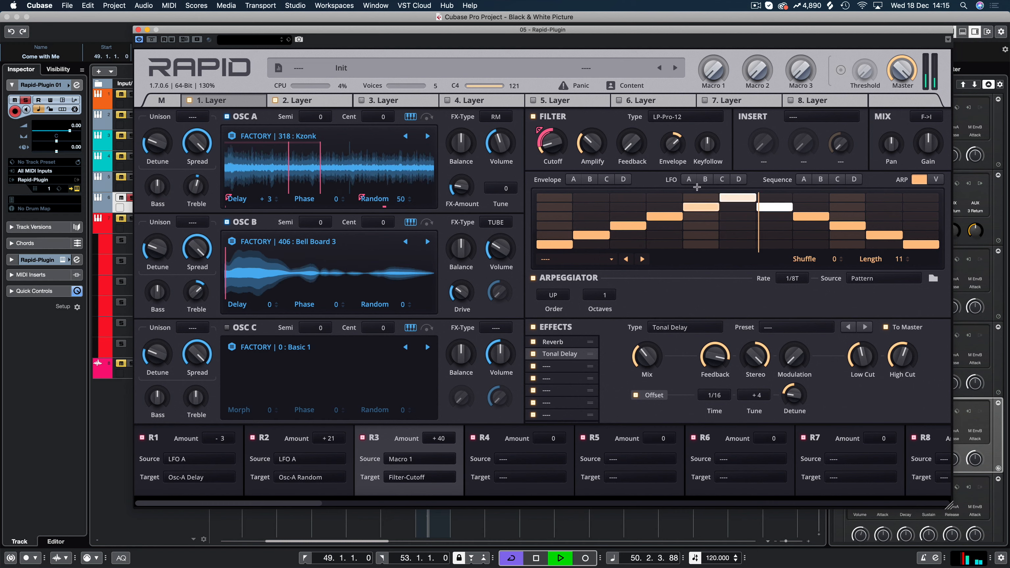
click(689, 180)
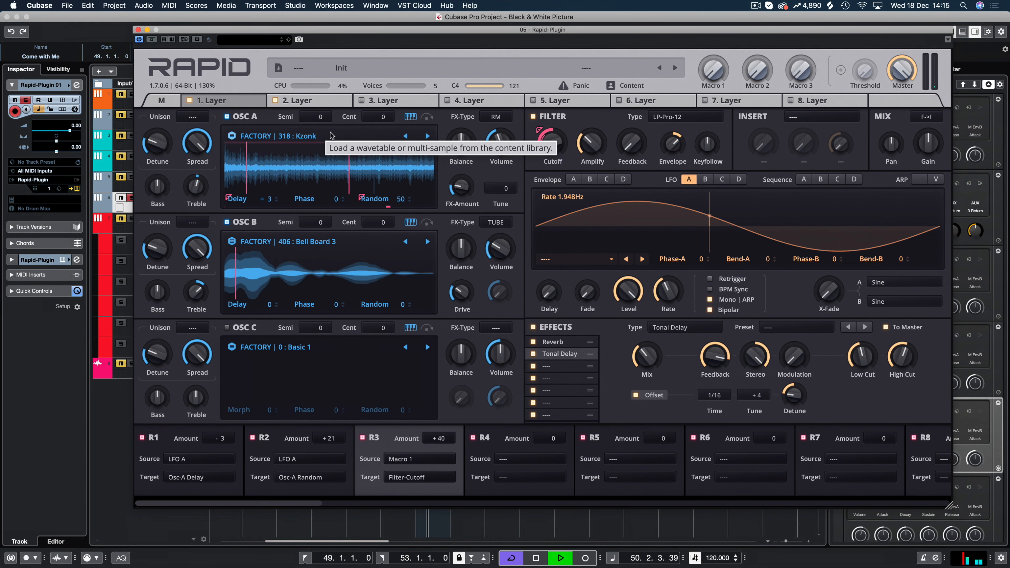
click(504, 116)
click(491, 105)
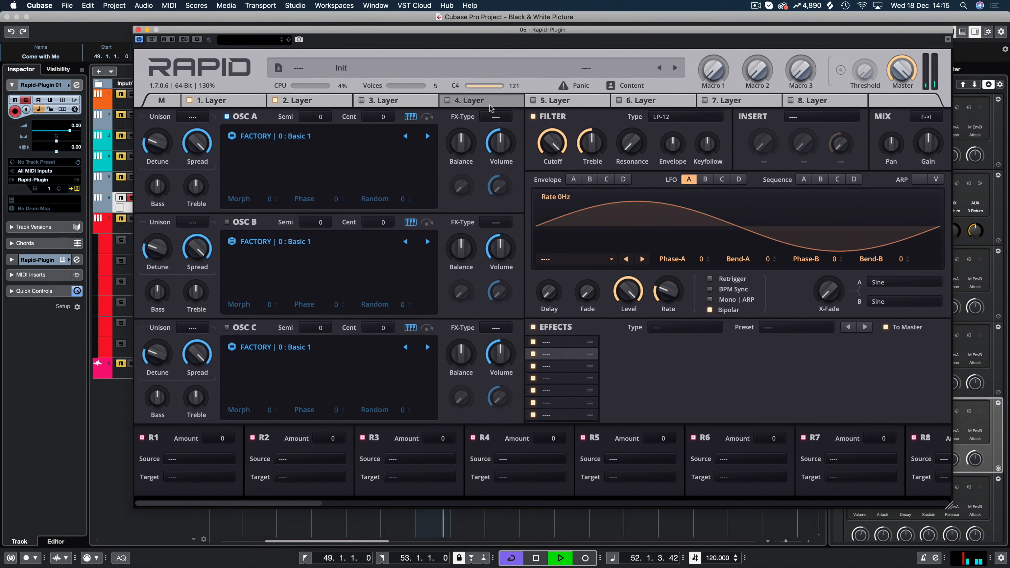
click(341, 101)
click(238, 97)
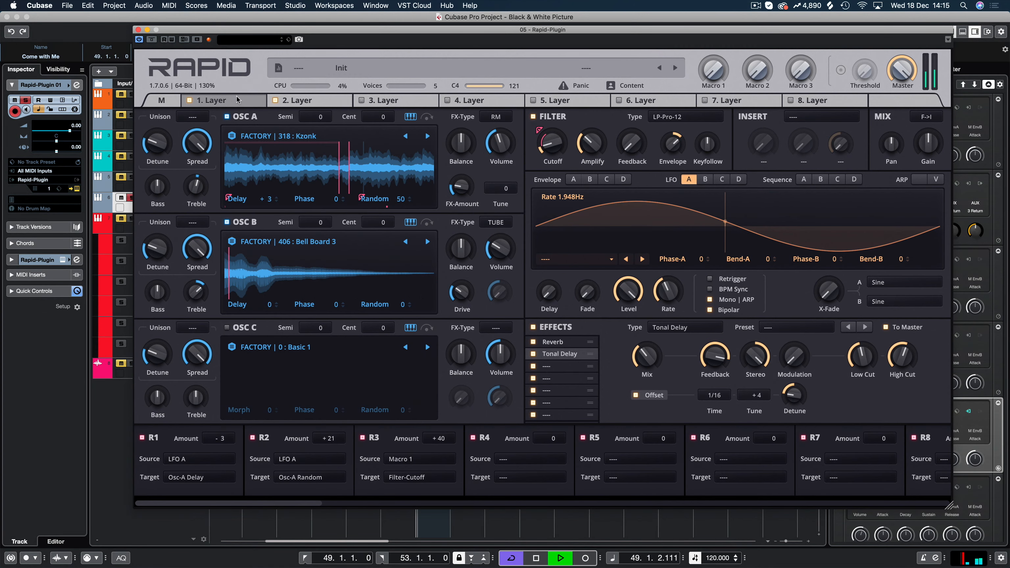
Step: Examine layer 2's oscillator B effect type and Reverb settings, close the synth and stop playback
click(321, 99)
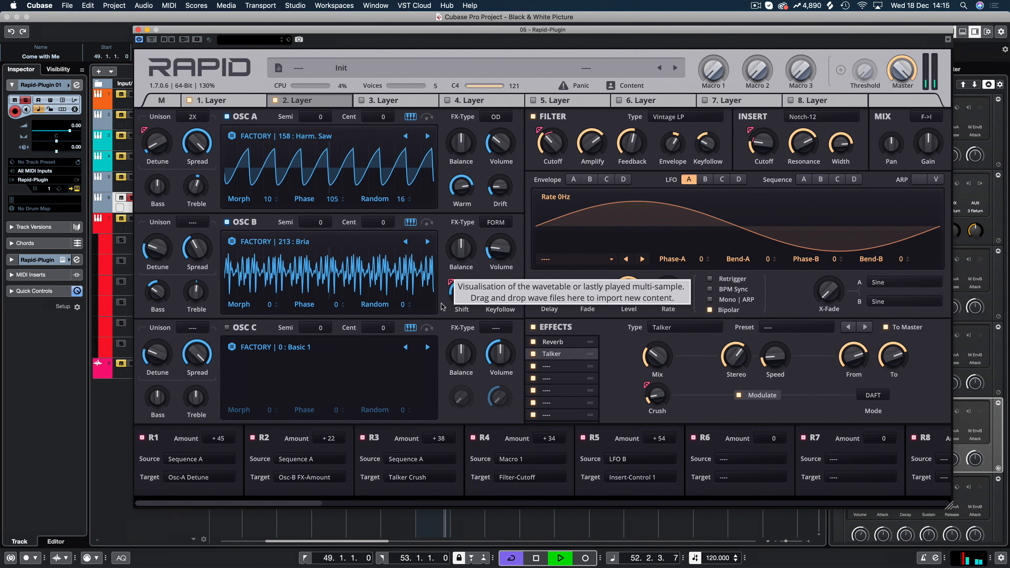
click(490, 226)
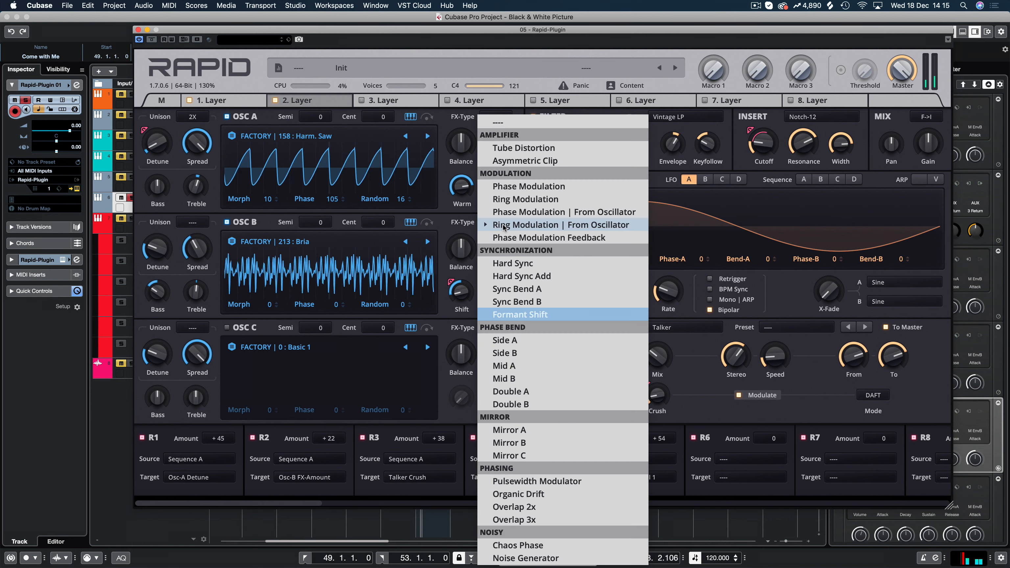
click(470, 240)
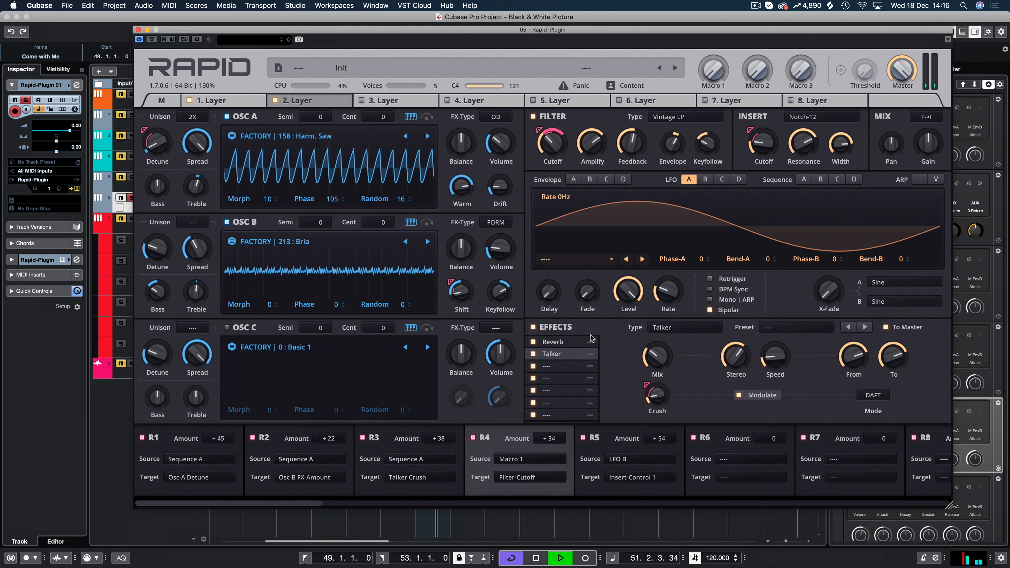
click(563, 343)
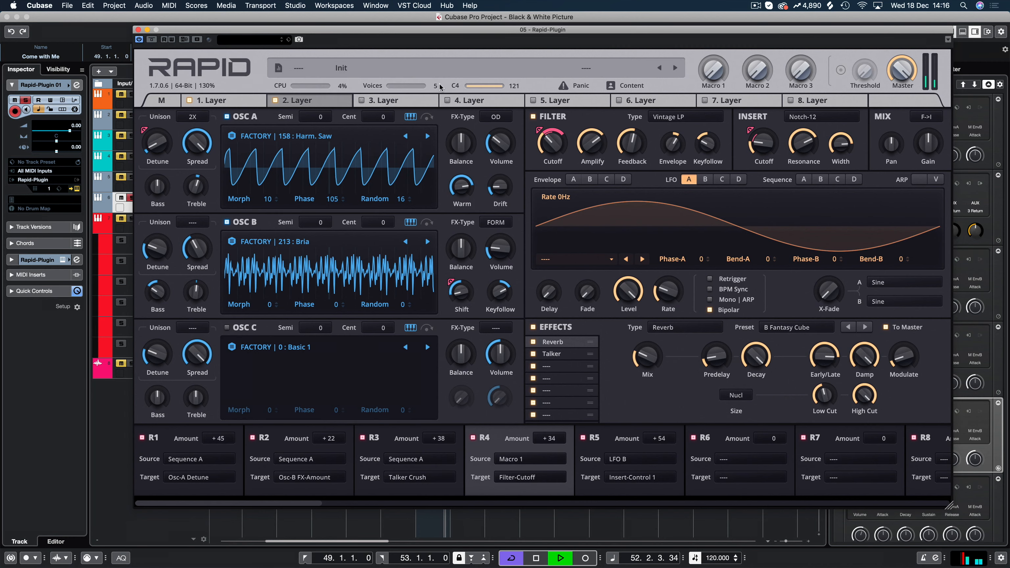
click(138, 30)
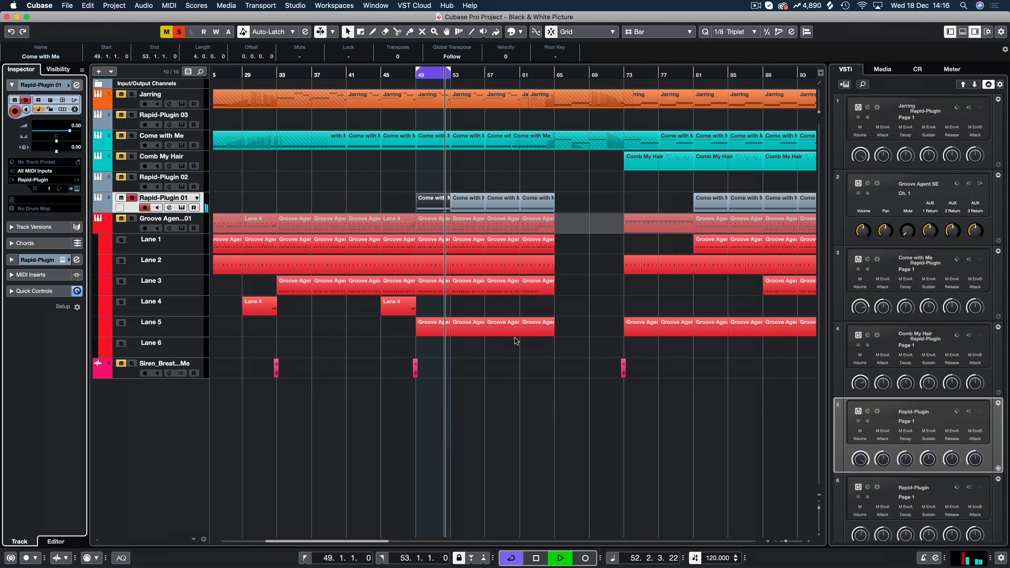
key(space)
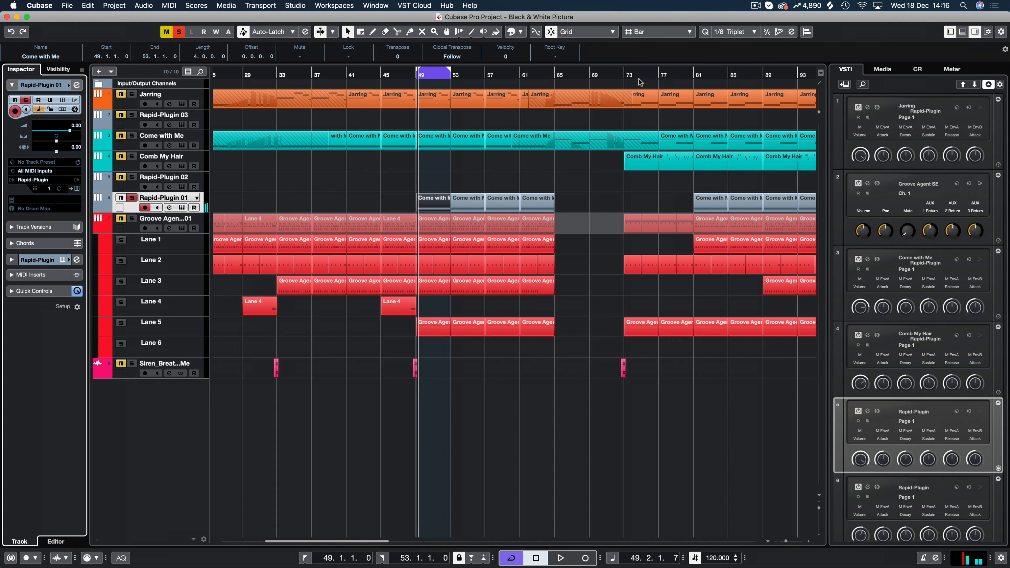
Step: Play from bar 73 with Comb My Hair and Jarring also soloed, and set the cycle range to bars 89 to 97
click(626, 76)
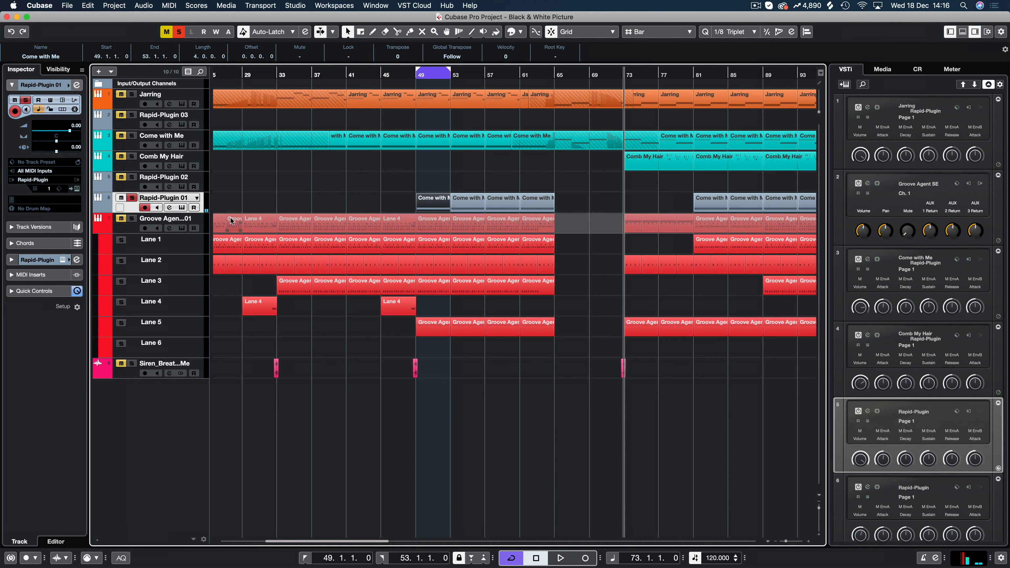
click(132, 156)
key(space)
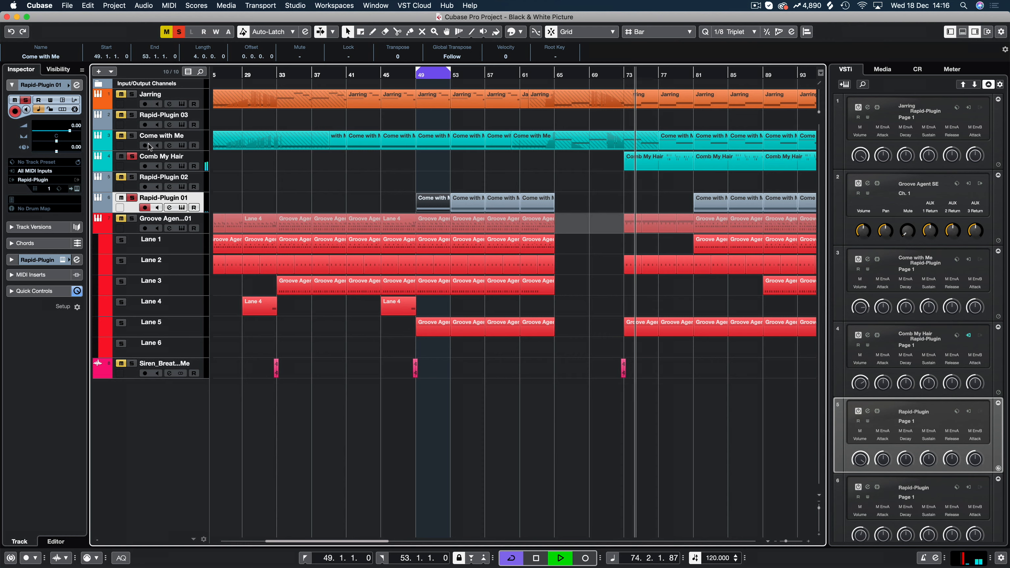
click(133, 95)
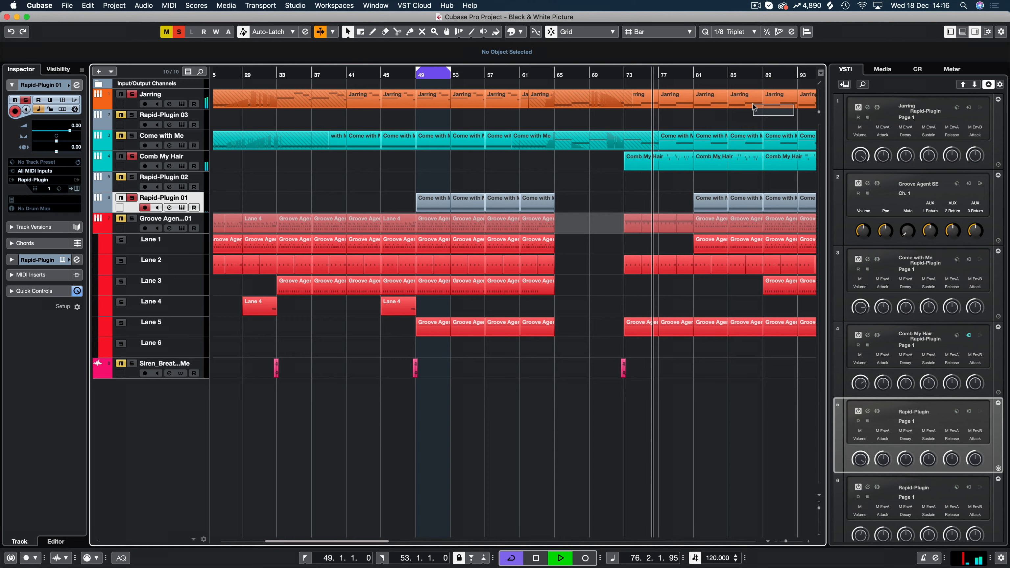
click(786, 104)
key(p)
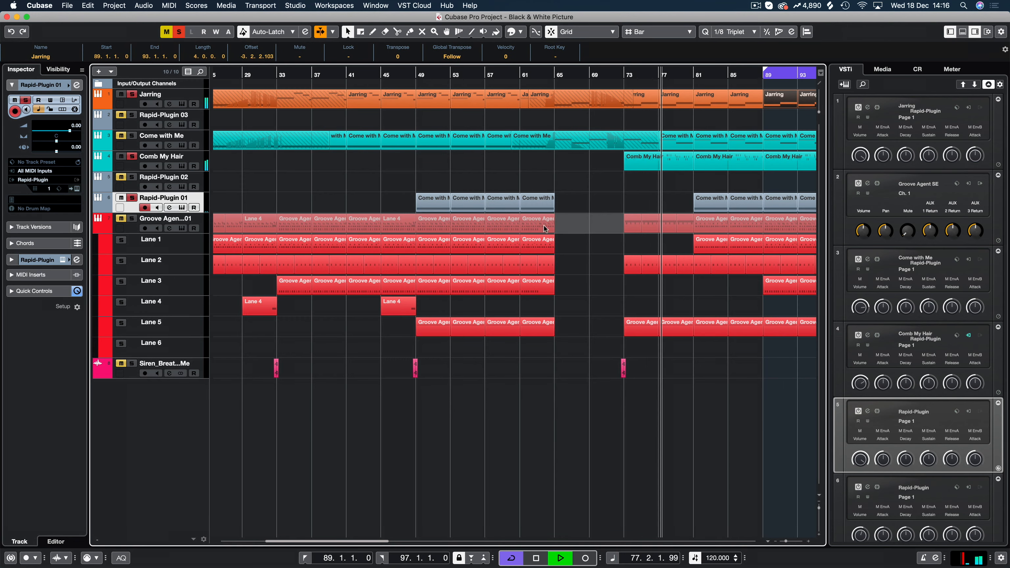
Step: Open the Comb My Hair track's Rapid instrument and examine its LFO A, Reverb and Dual Delay settings
click(198, 158)
click(182, 166)
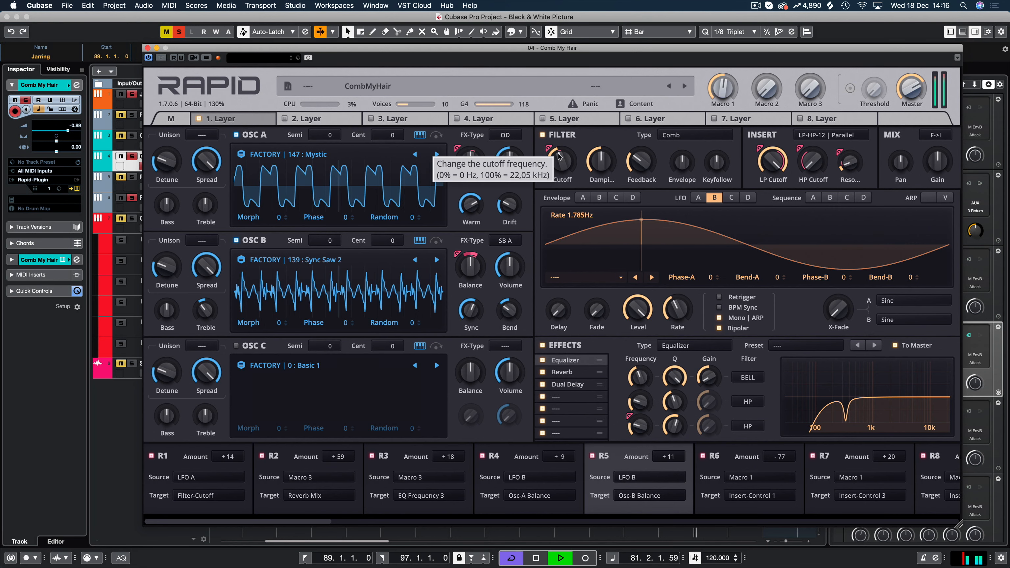
click(698, 198)
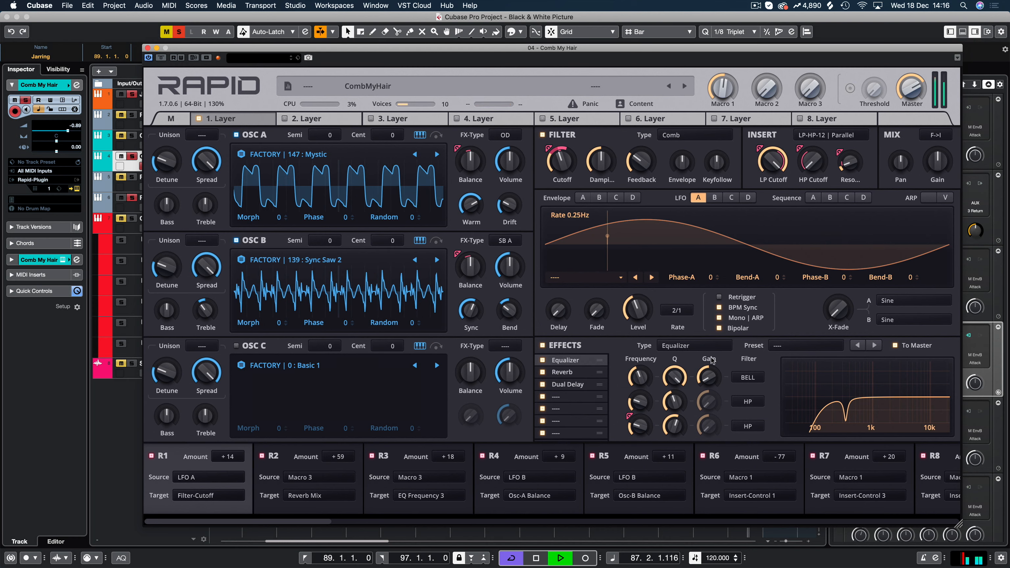
click(573, 372)
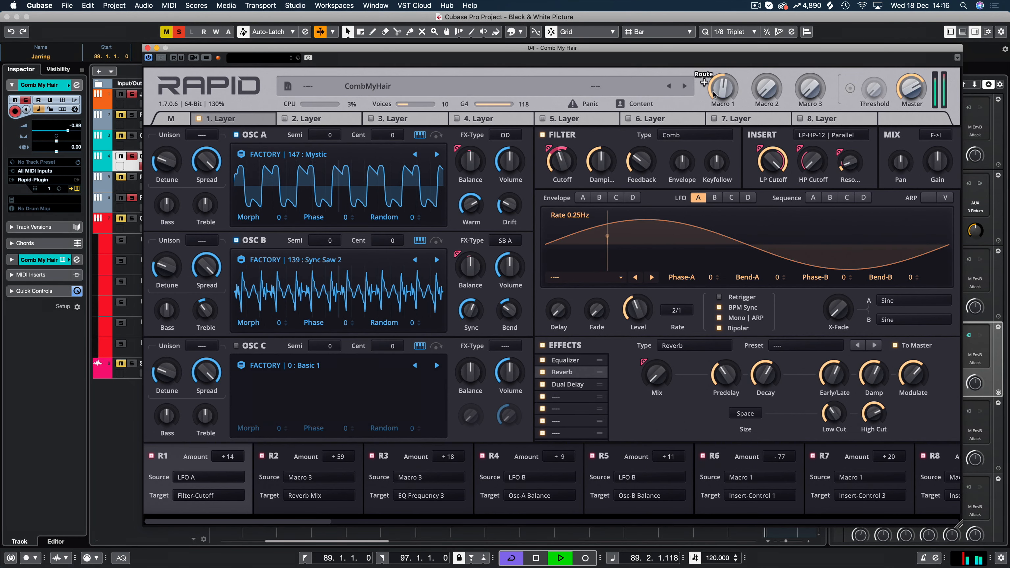
click(573, 385)
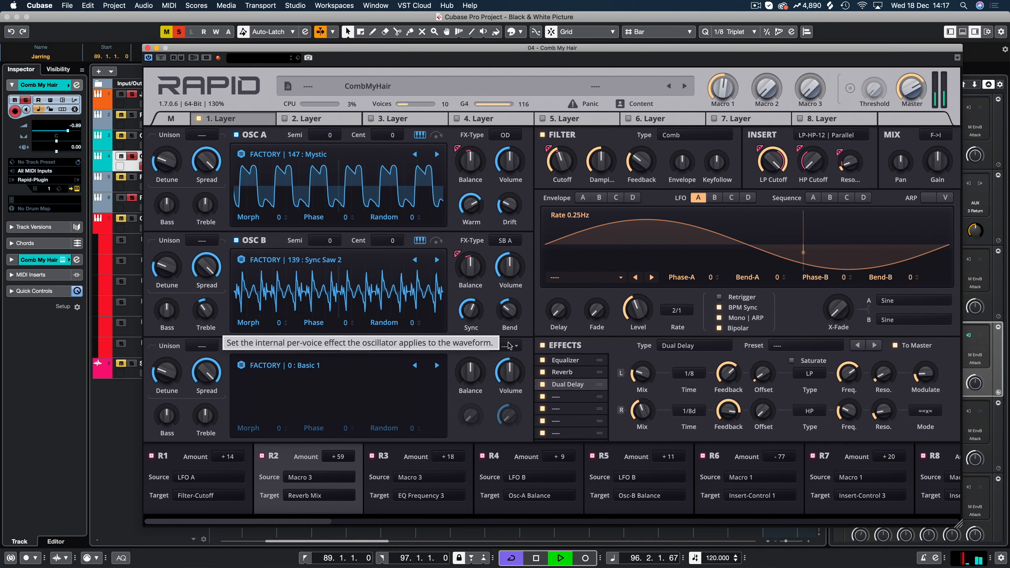
Step: Close the Comb My Hair synth and clear the solo on all tracks to hear the full arrangement
click(147, 48)
click(179, 32)
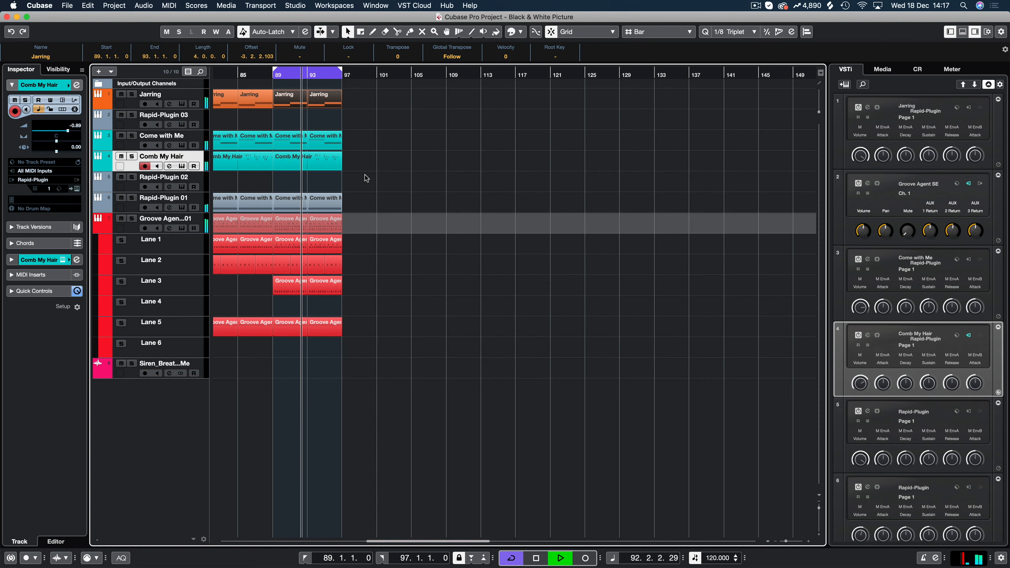
Step: Stop playback, show the whole arrangement and place the cursor at bar 21
key(space)
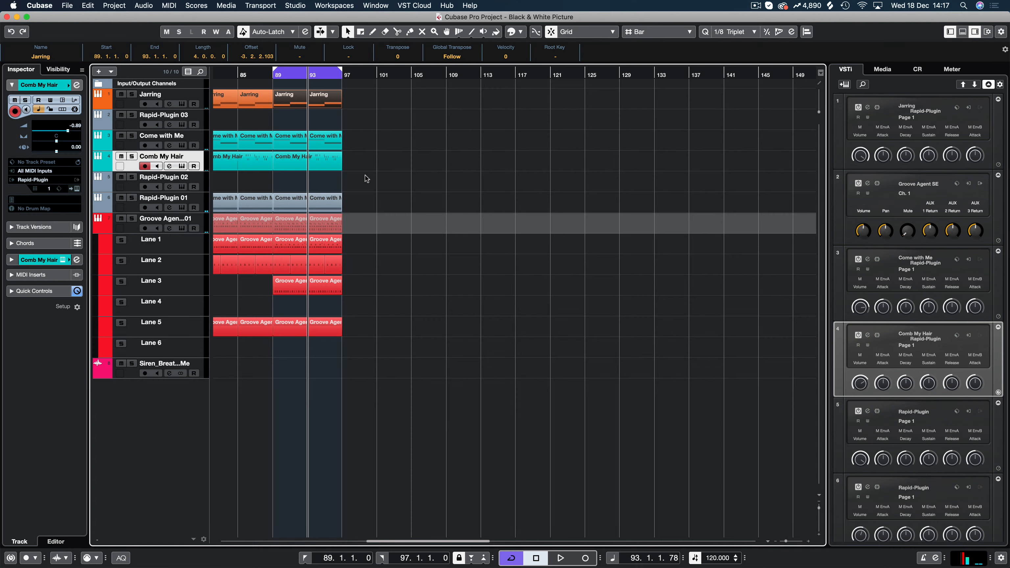
scroll(341, 187, left, 15)
scroll(343, 186, down, 6)
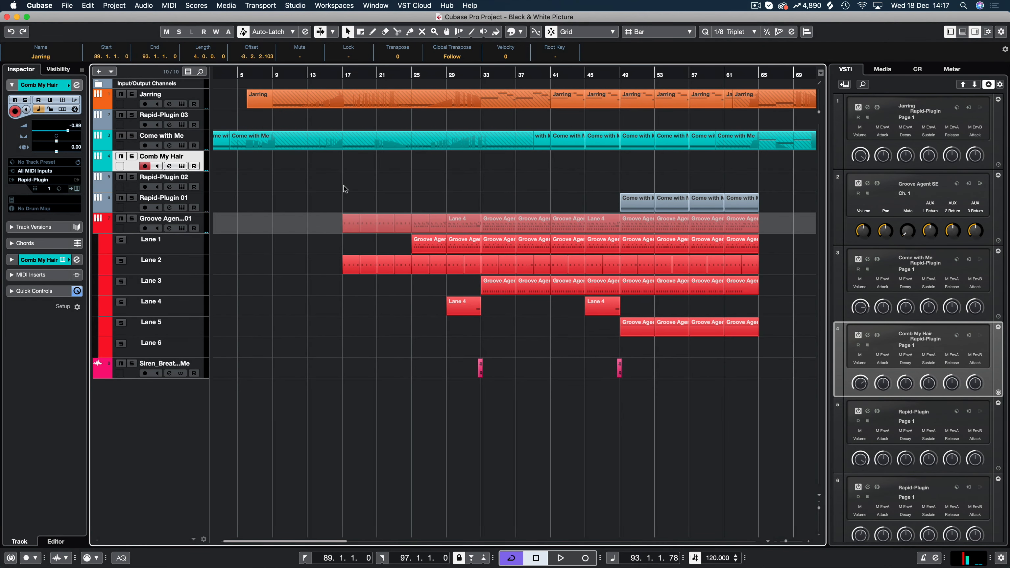
scroll(346, 188, left, 1)
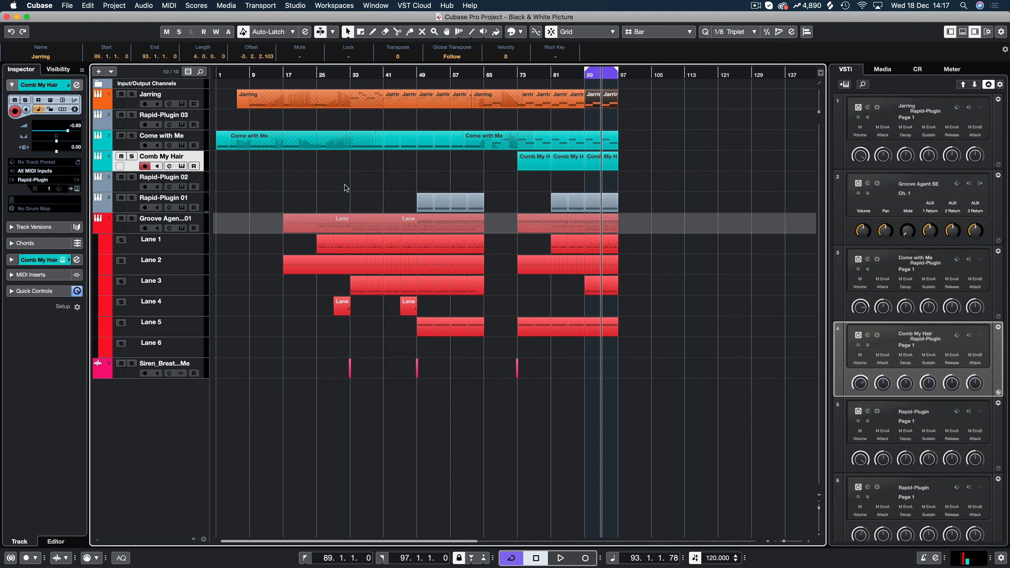
click(298, 76)
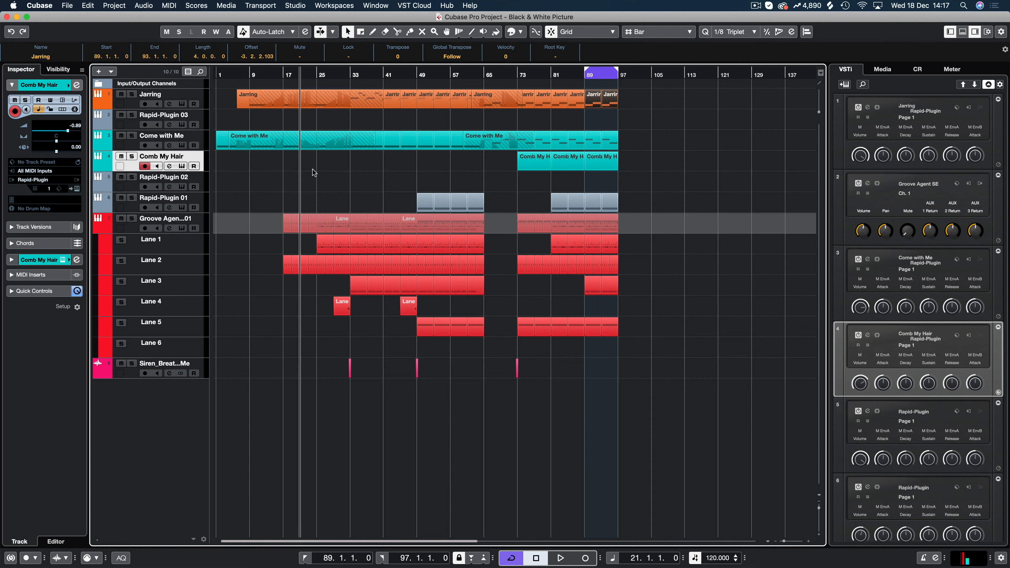
Step: Open the Rapid-Plugin 02 track's instrument and examine layer 1's oscillators and its Distortion, Equalizer and Reverb effects
click(202, 180)
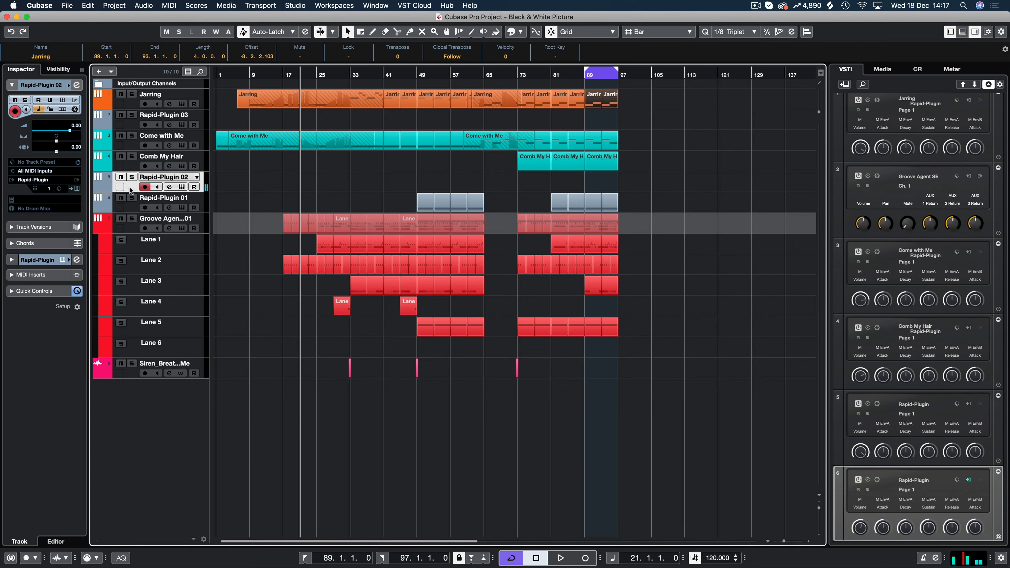
click(62, 260)
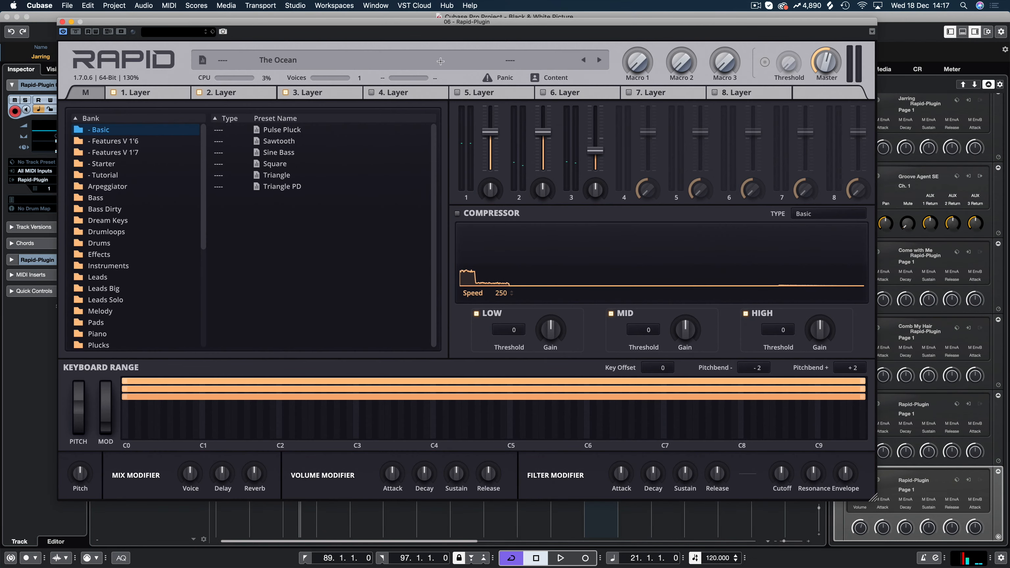
click(173, 94)
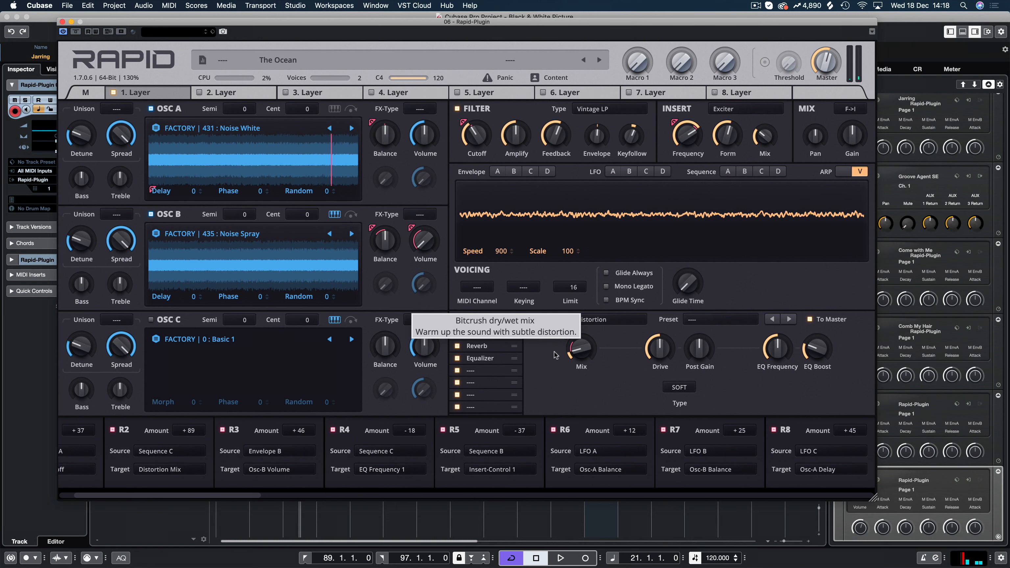
click(488, 346)
click(493, 360)
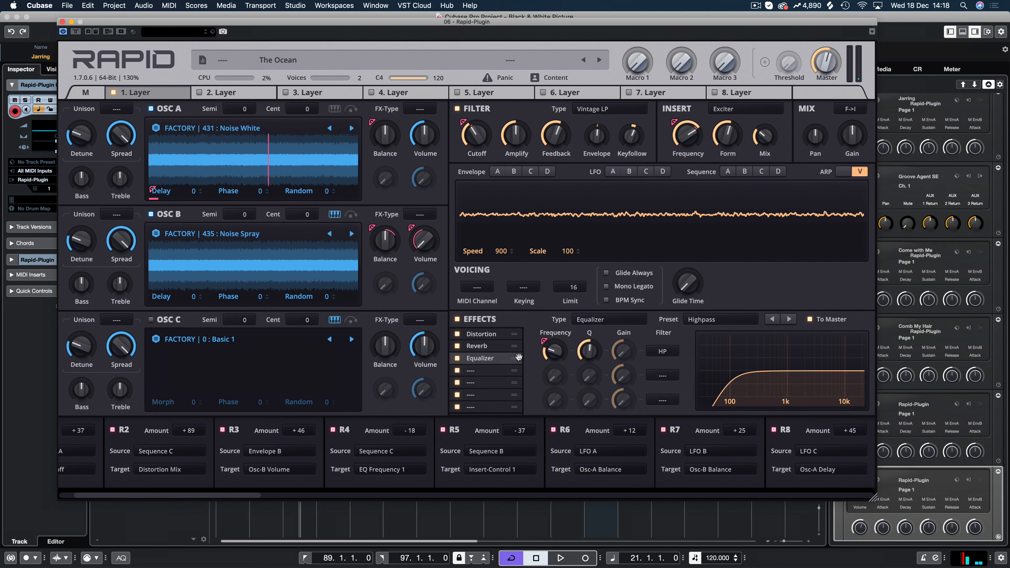
click(503, 349)
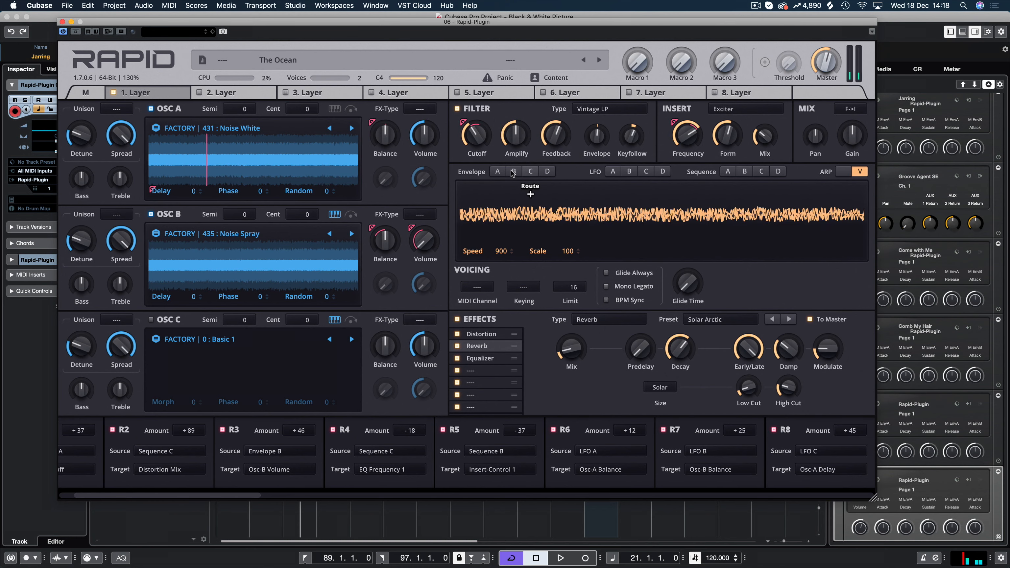
Step: Examine layer 1's envelope A, sequences A and B, and the modulated Distortion mix
click(497, 171)
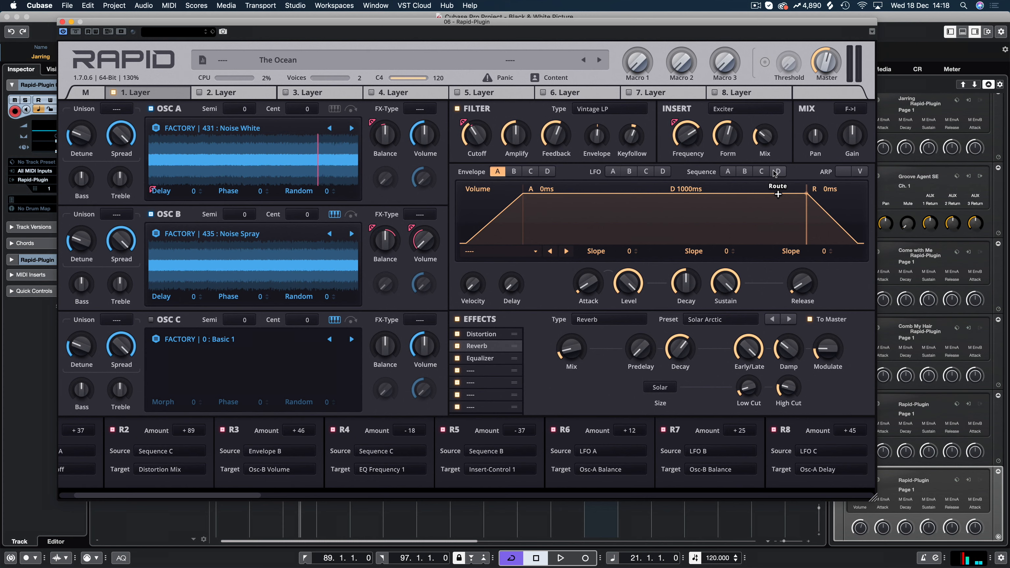
click(727, 172)
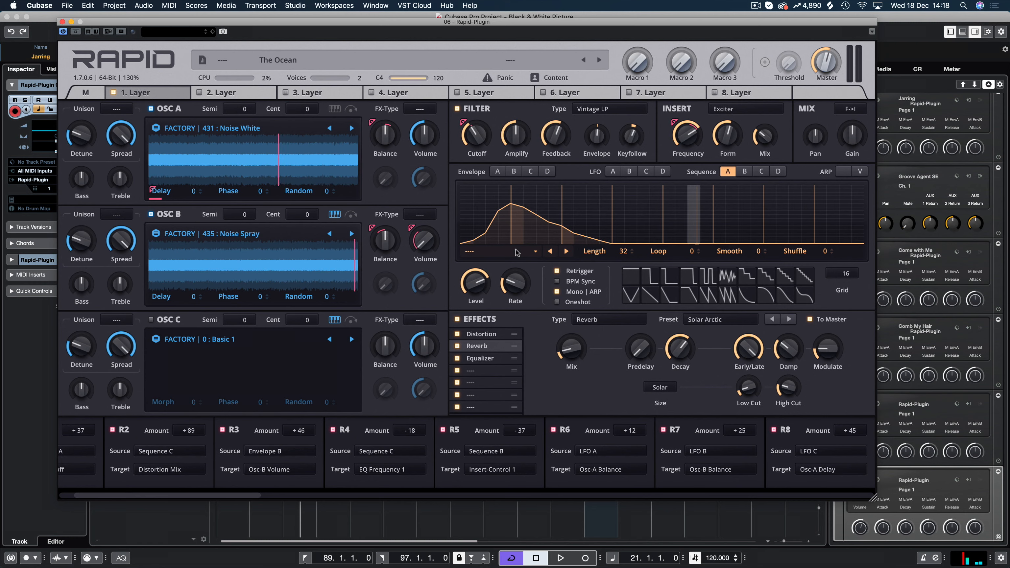
click(482, 334)
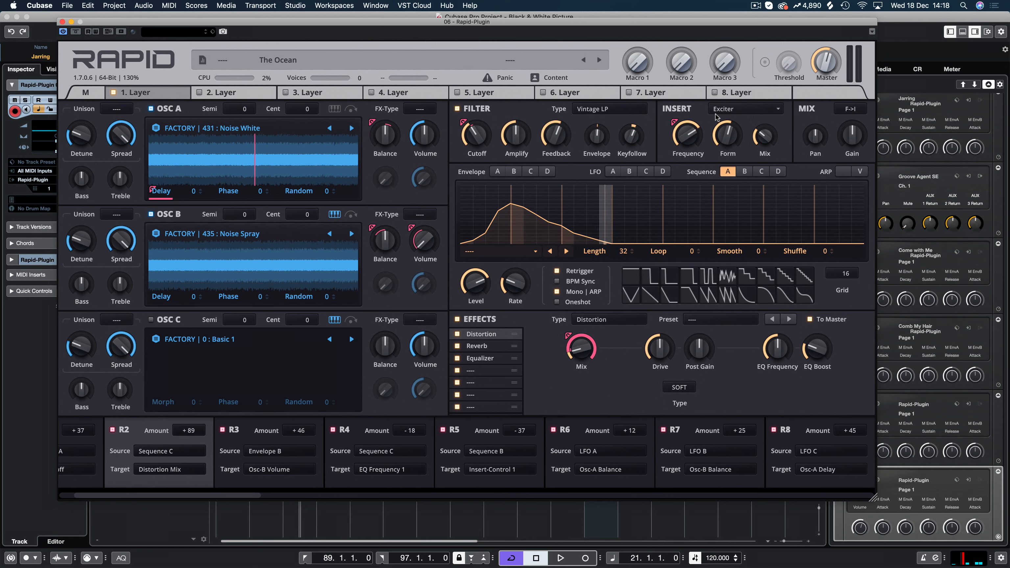
click(744, 172)
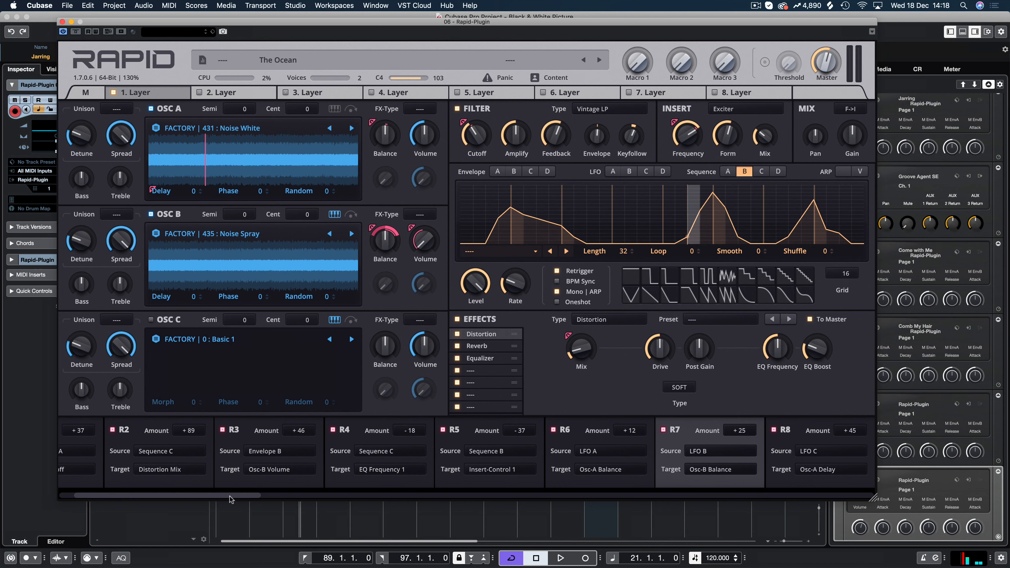
Step: Examine layer 1's modulation routings up to R8, its sequences D and C, and the Equalizer they target
drag(231, 500, 289, 499)
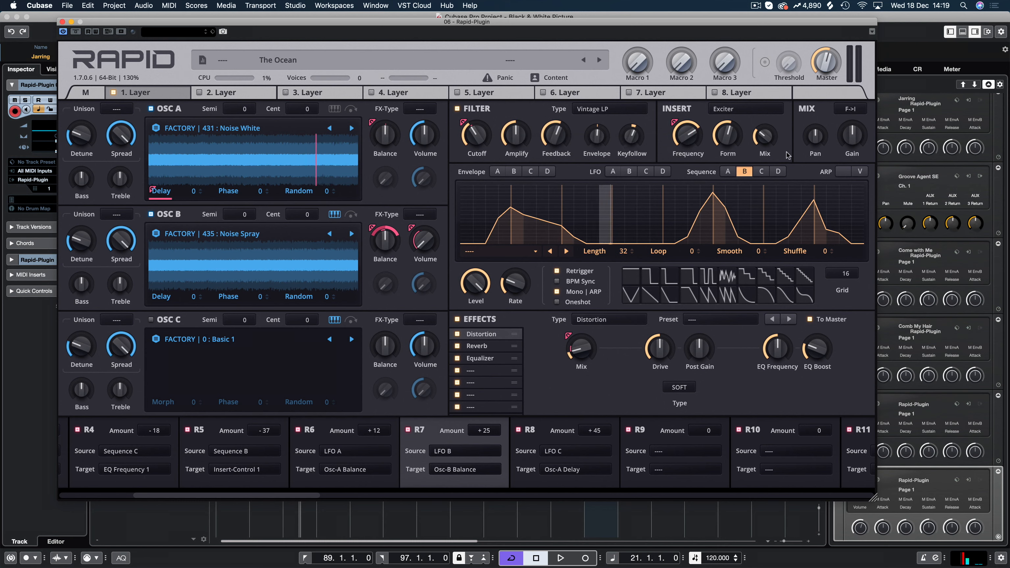
click(778, 171)
click(761, 171)
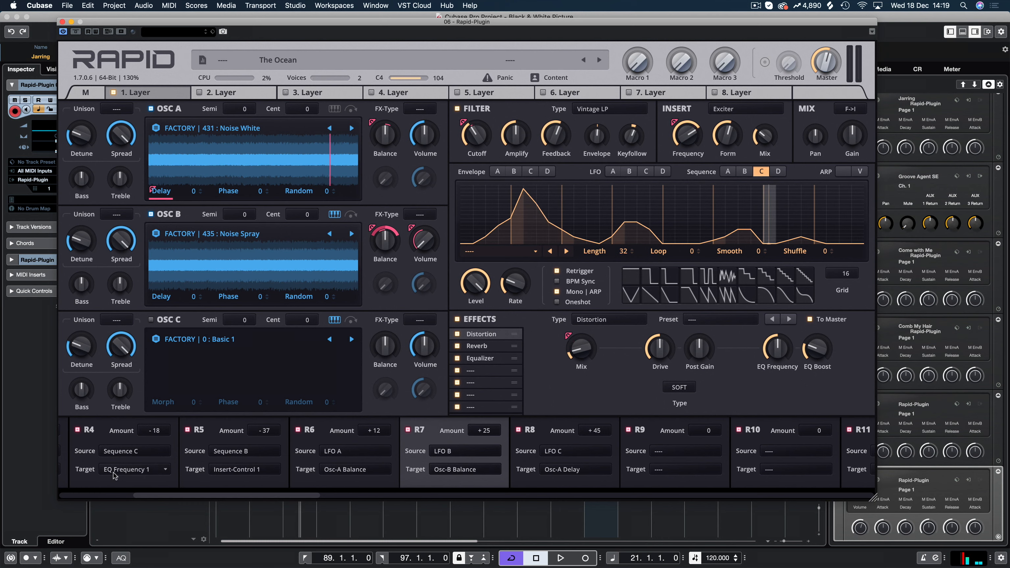
click(487, 357)
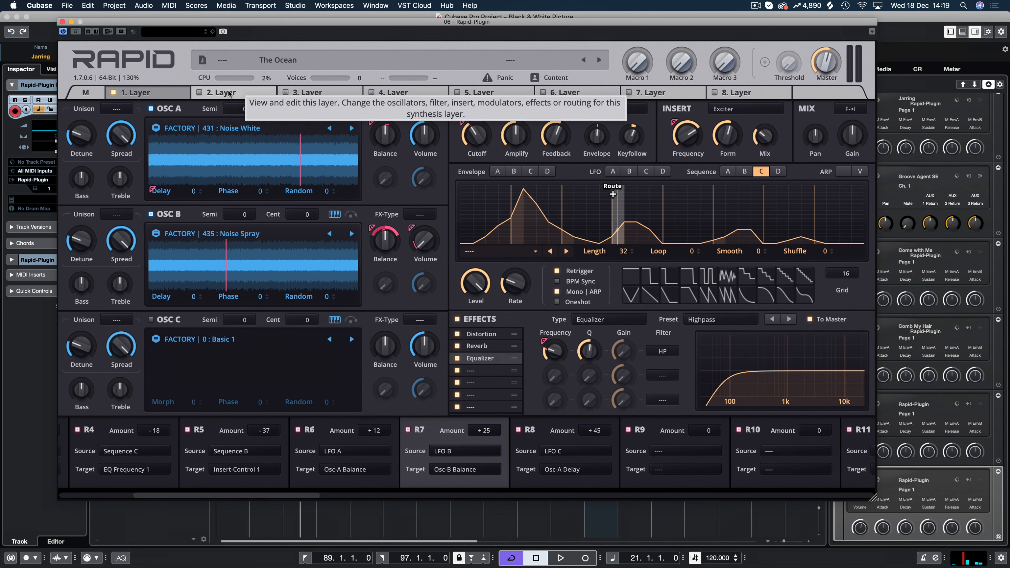
Step: Isolate layer 2 of The Ocean preset and examine its Noise Water 1 oscillator and sequence A
click(215, 92)
click(198, 93)
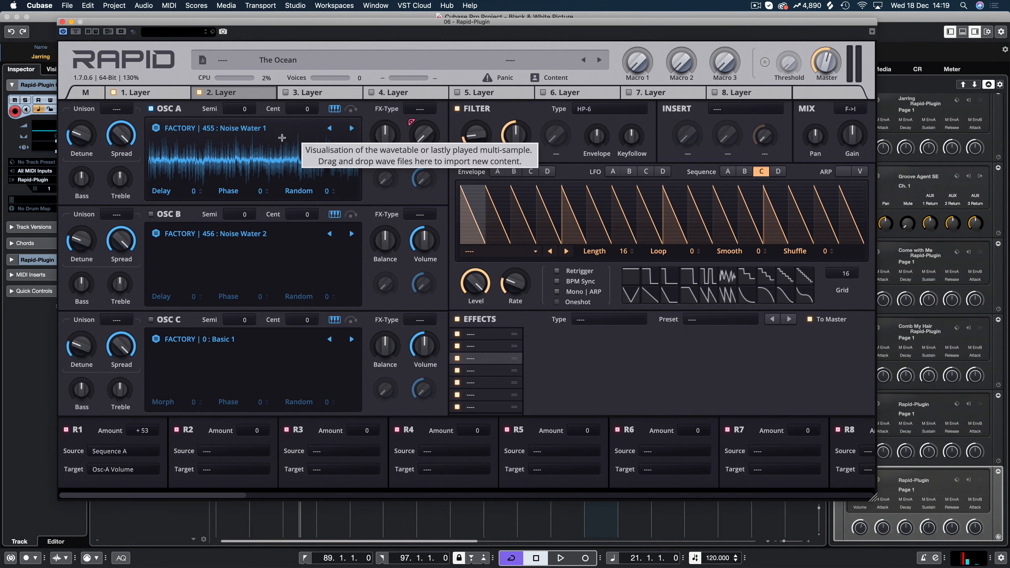
click(114, 93)
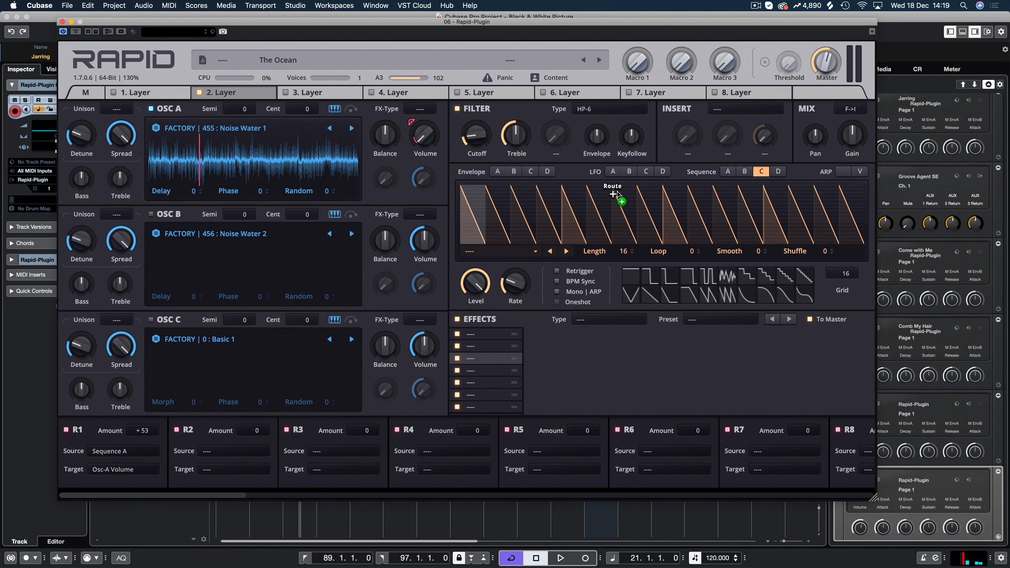
click(732, 173)
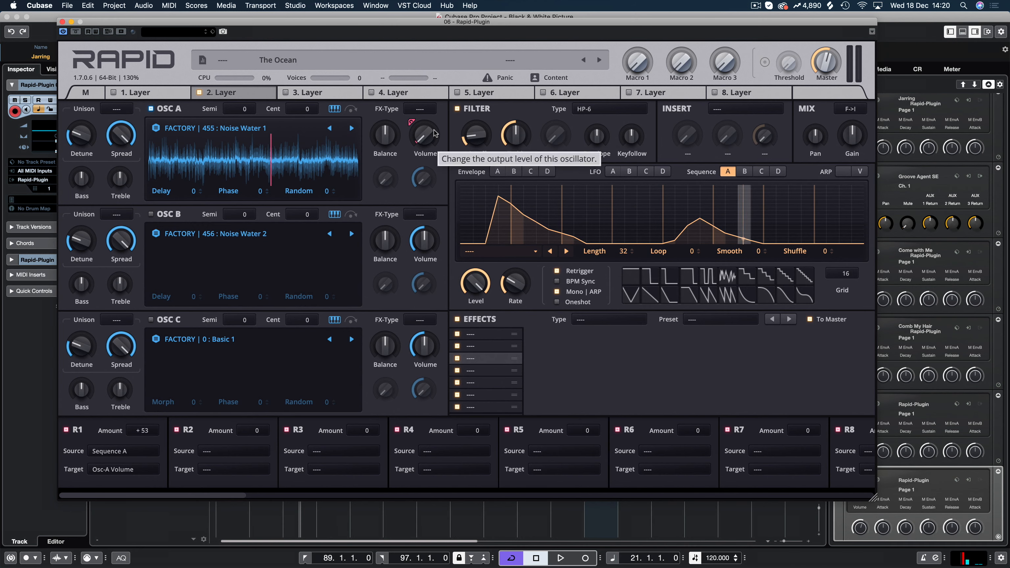
Step: Isolate layer 3 to audition its Noise Water 2 sound, then enable all three layers together
click(285, 93)
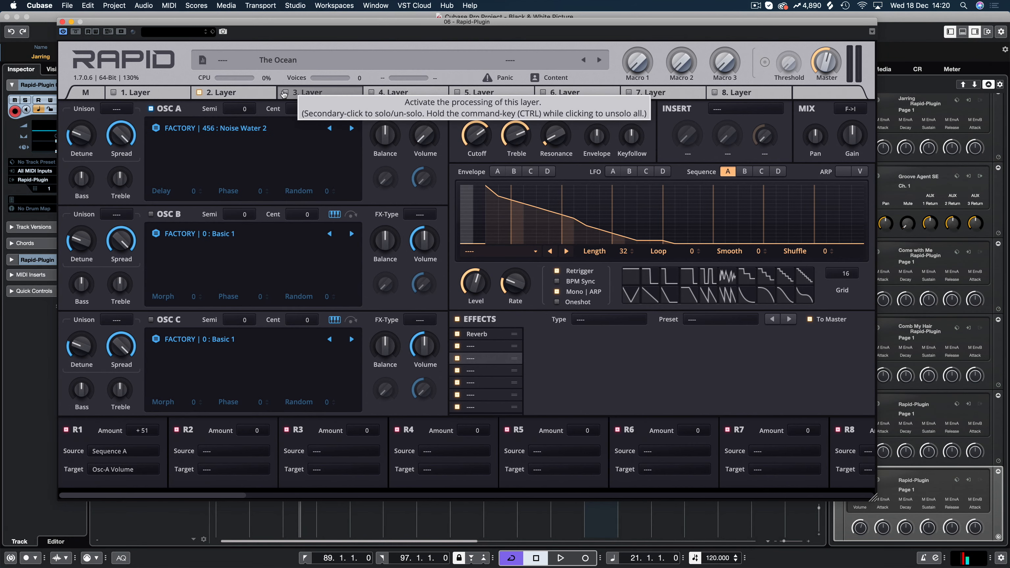
click(284, 93)
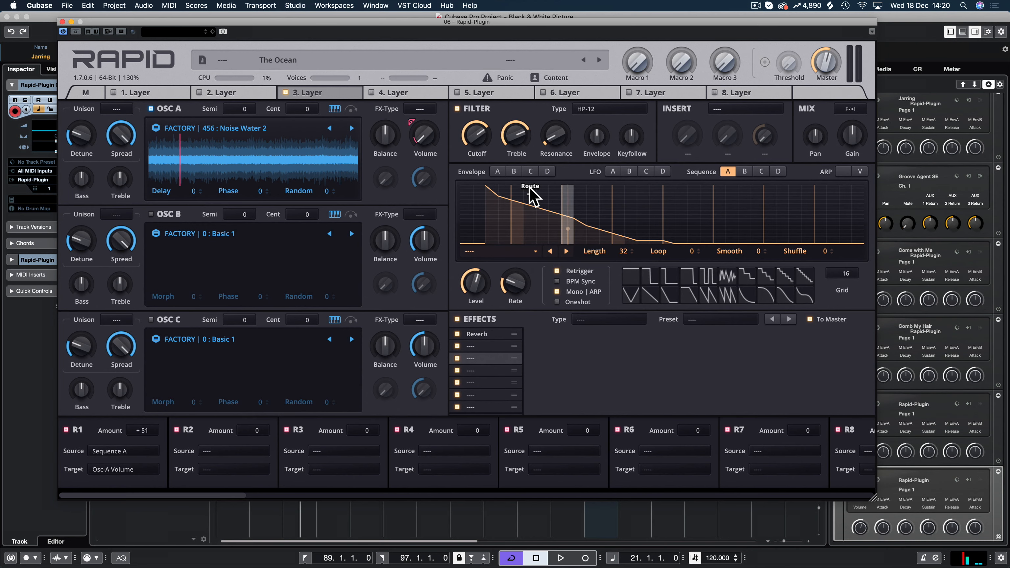
click(200, 93)
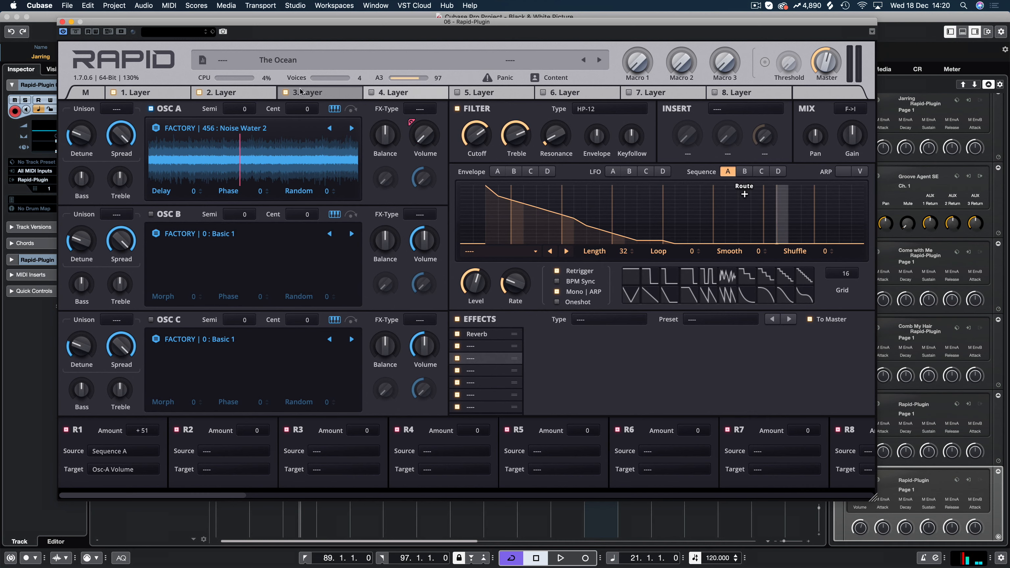
Step: Review layer 2 and layer 1's sequence C once more, then close the synth
click(247, 95)
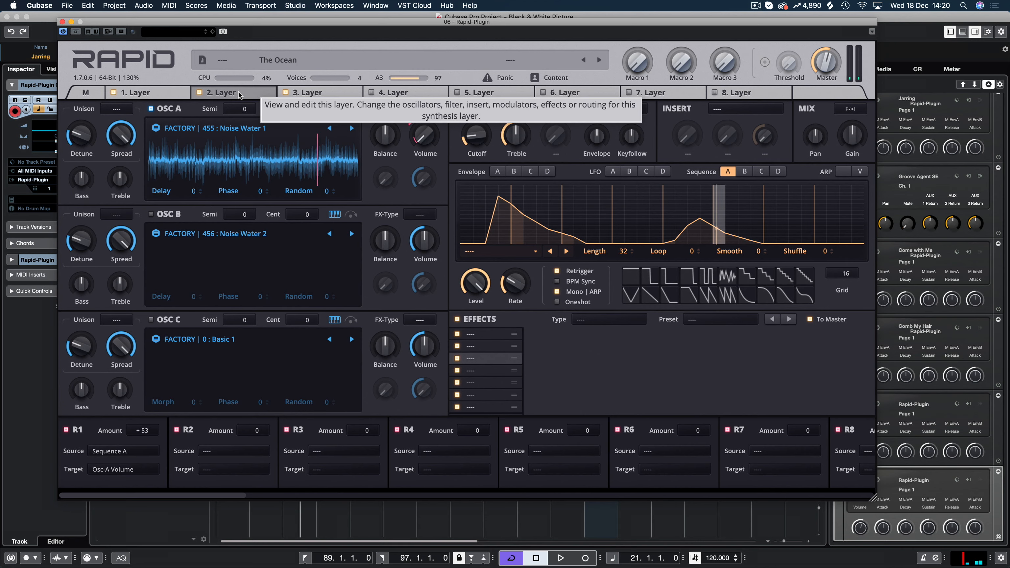
click(159, 91)
click(762, 172)
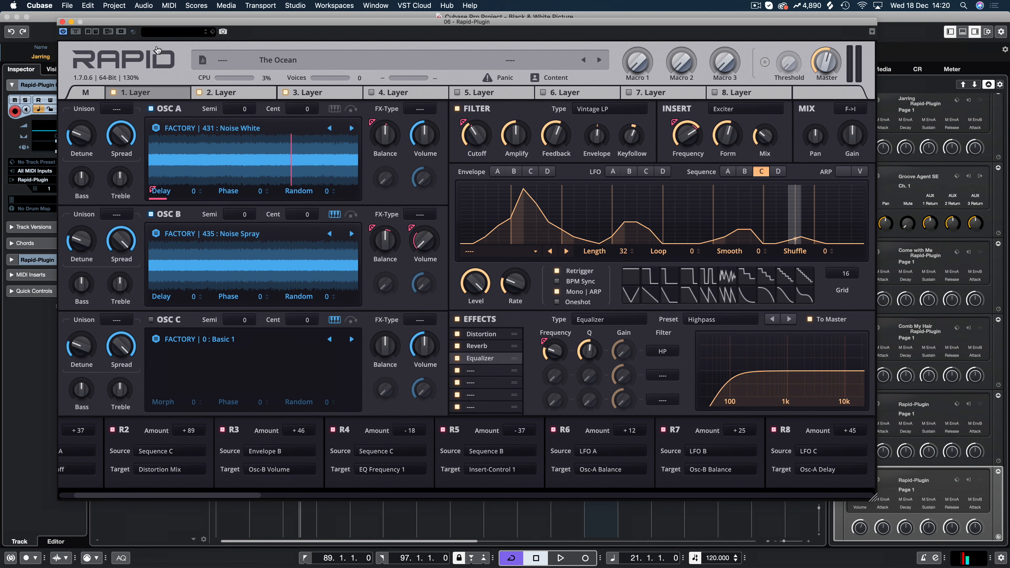
click(62, 22)
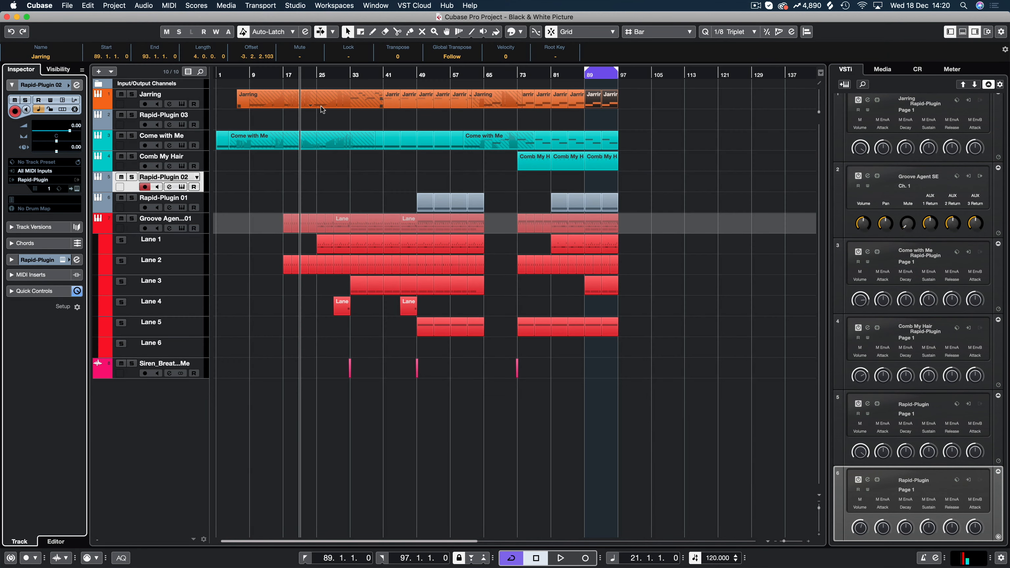
Step: Record a held note on the Rapid-Plugin 02 track, starting at bar 60 and stopping just after bar 73
click(482, 76)
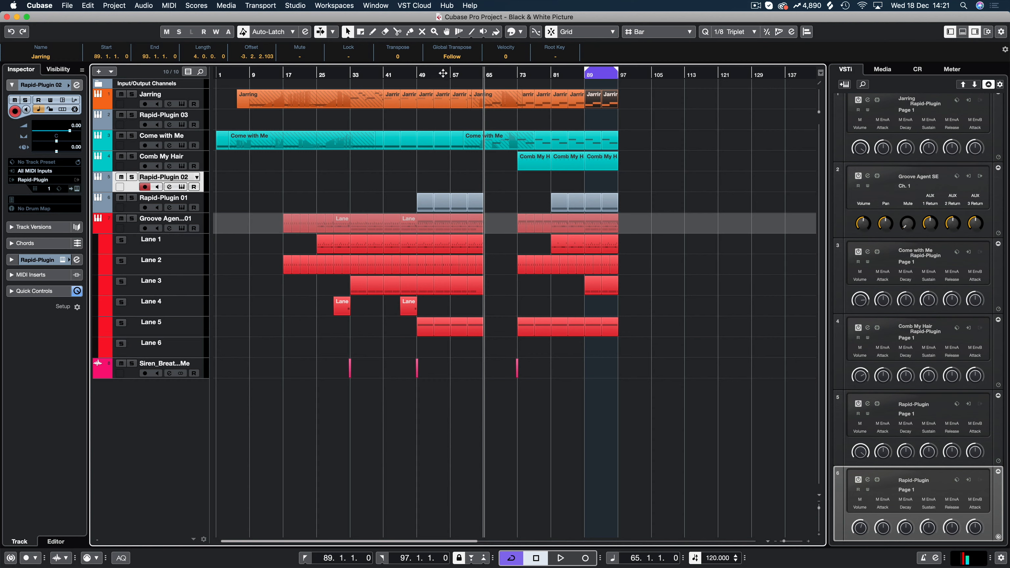
click(464, 72)
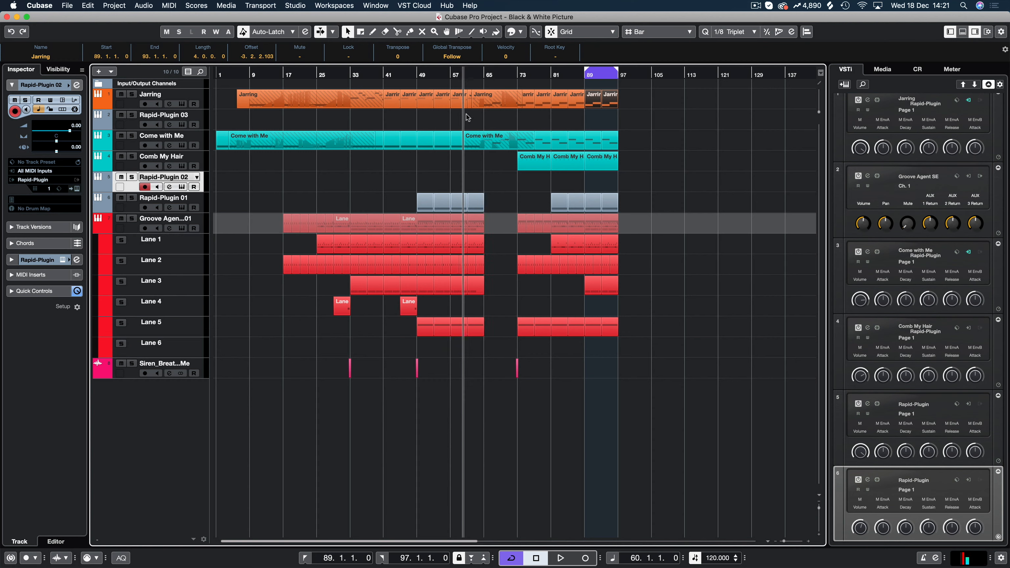
click(586, 558)
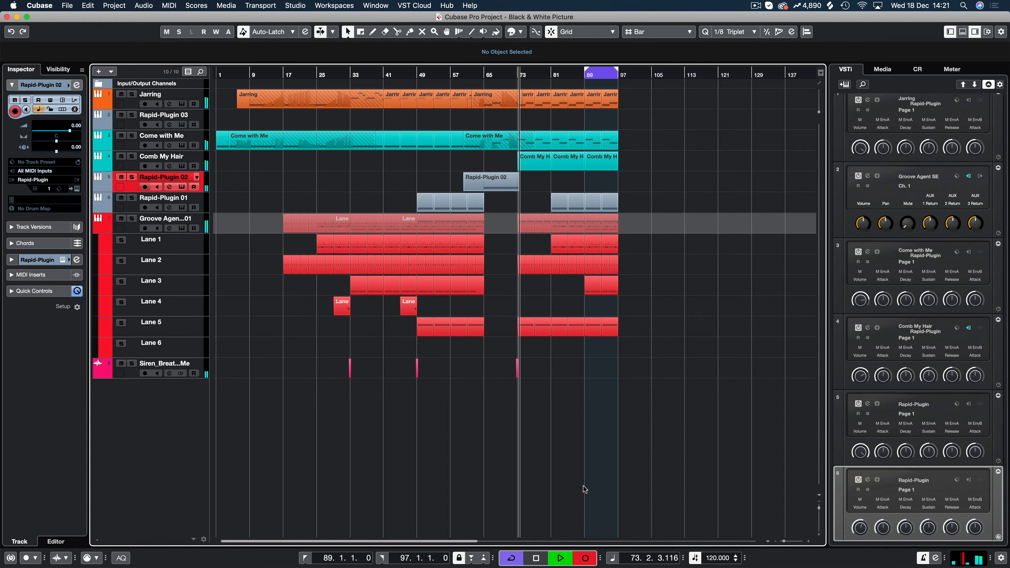
key(space)
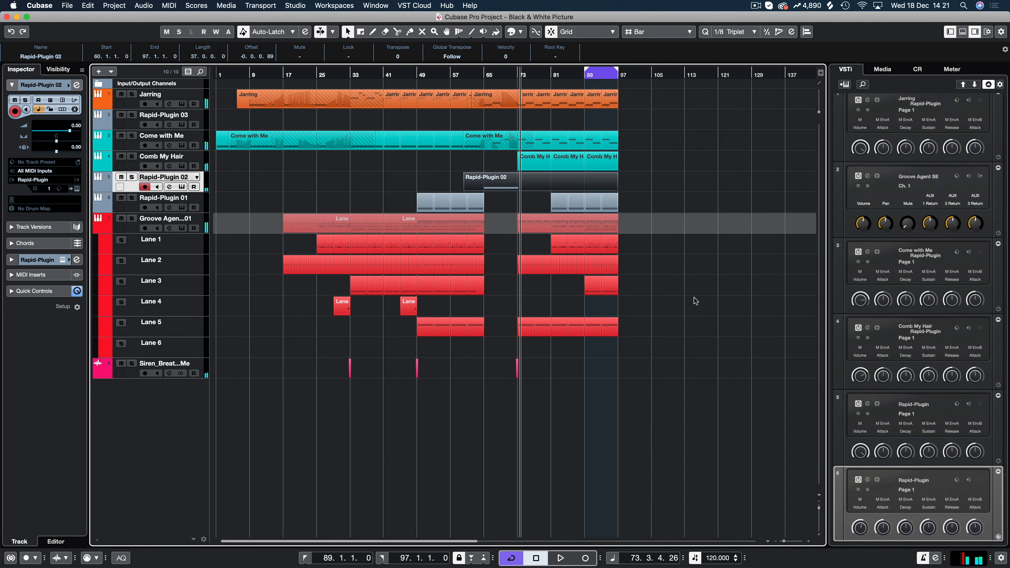
Step: Open the recorded Rapid-Plugin 02 part, check its C3 note at bar 65, and close the note editor
double_click(518, 187)
scroll(248, 217, left, 10)
drag(373, 184, 452, 271)
click(406, 174)
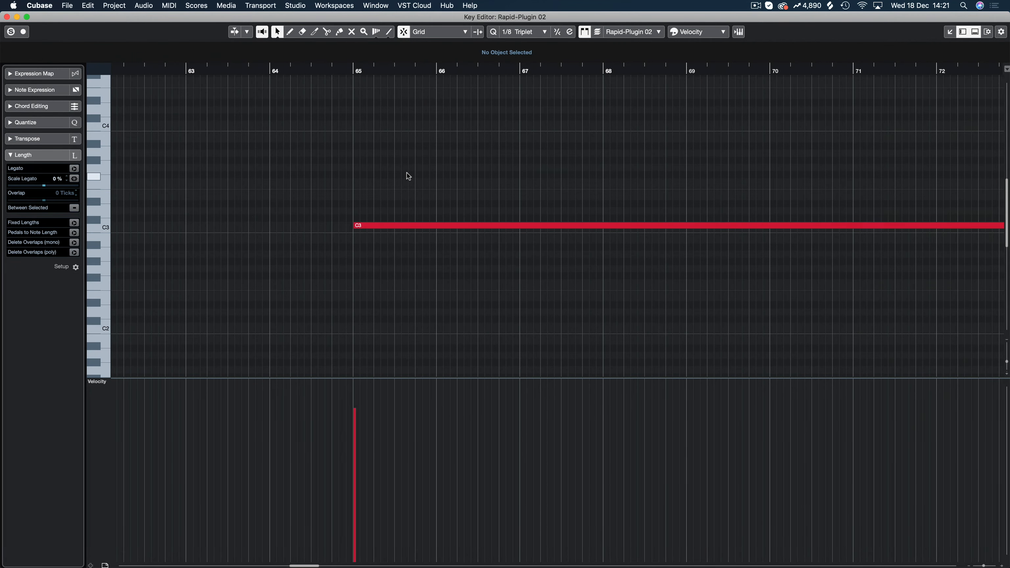
key(Return)
Step: Trim the Rapid-Plugin 02 part to bars 65 to 73 and duplicate it directly behind the original
drag(466, 189, 485, 189)
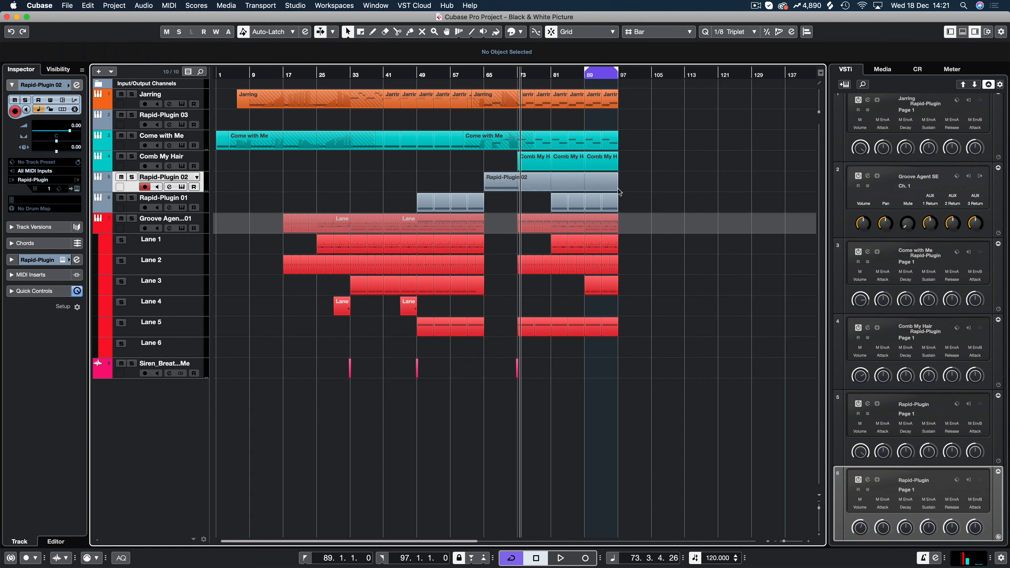
drag(618, 189, 518, 191)
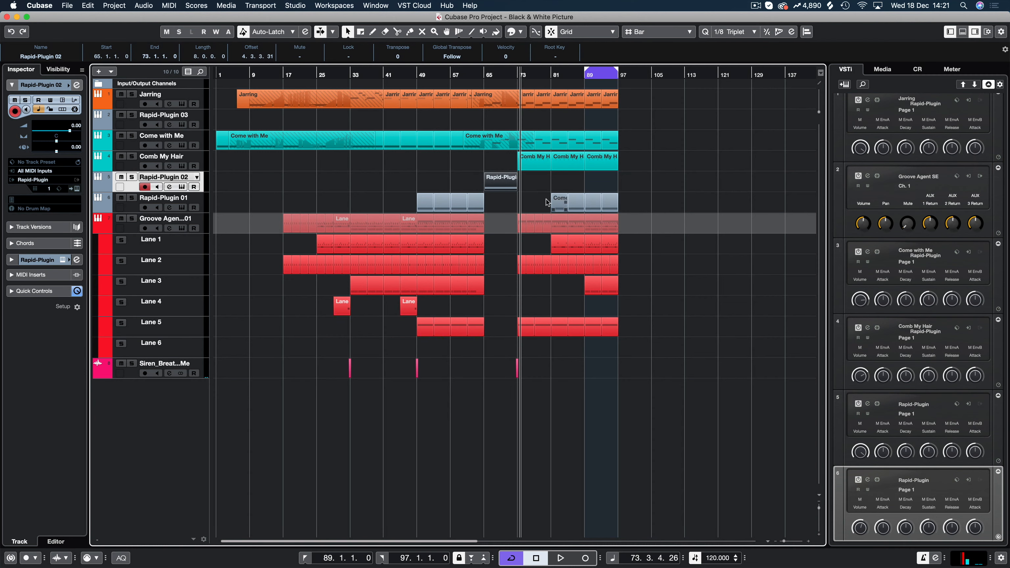
key(super+d)
Step: Play from bar 65 and briefly solo the Rapid-Plugin 02 track to compare it alone and in the mix
click(483, 74)
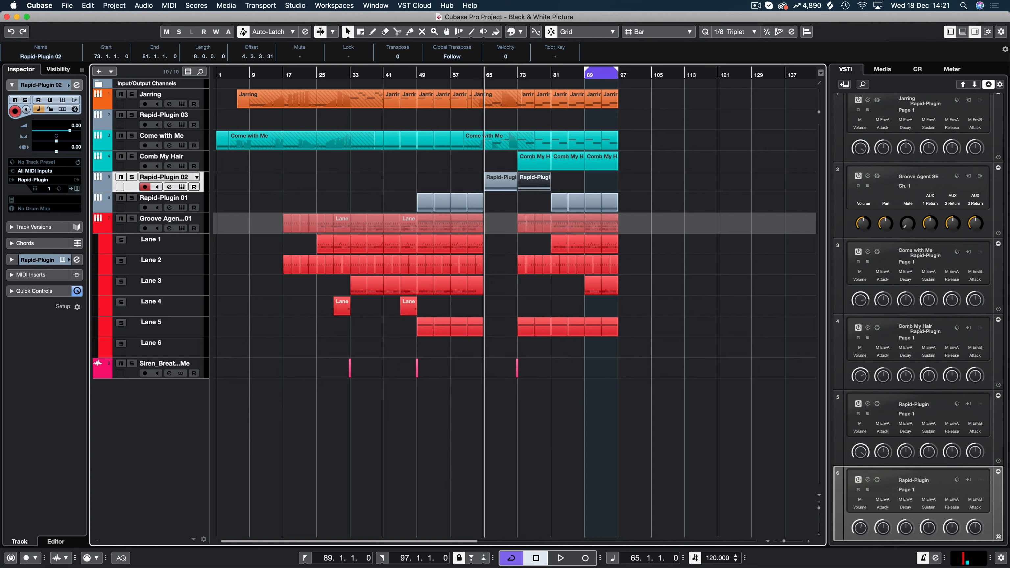
key(space)
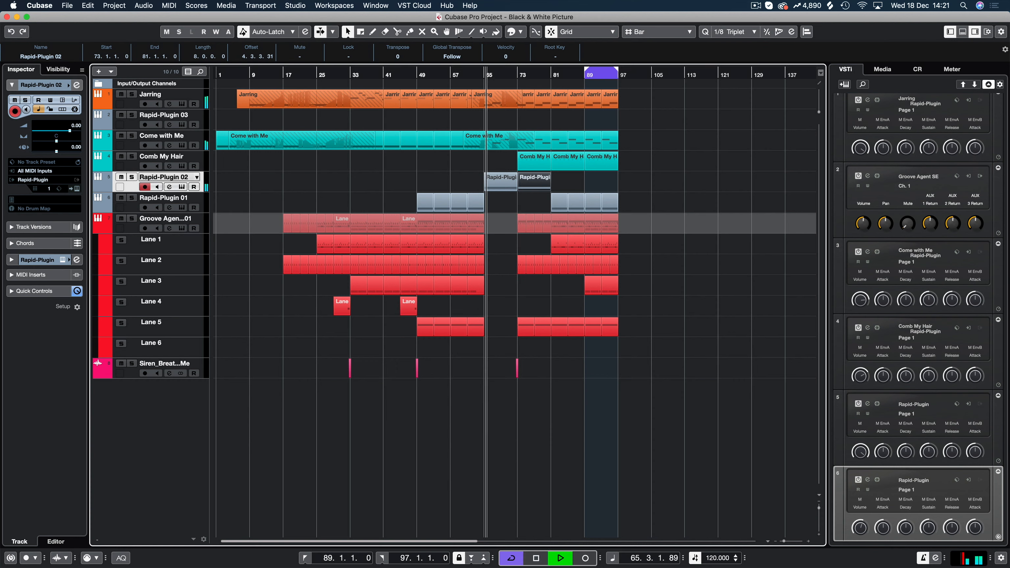
key(s)
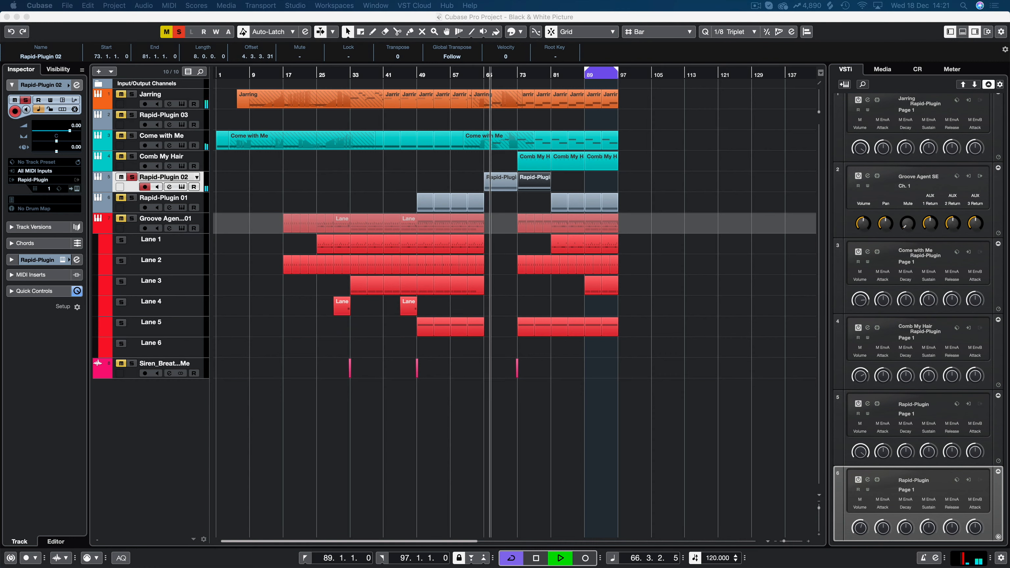
key(s)
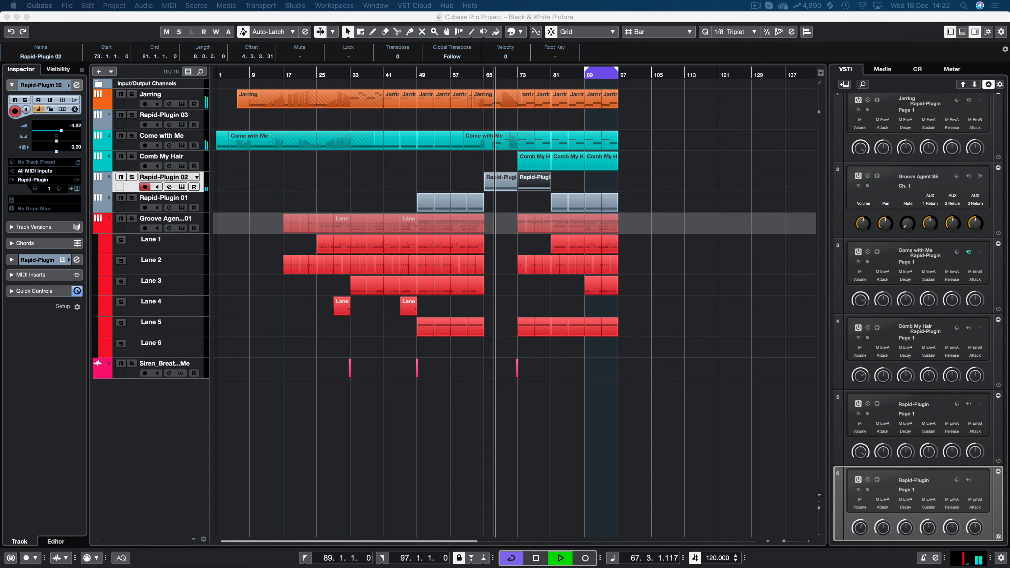